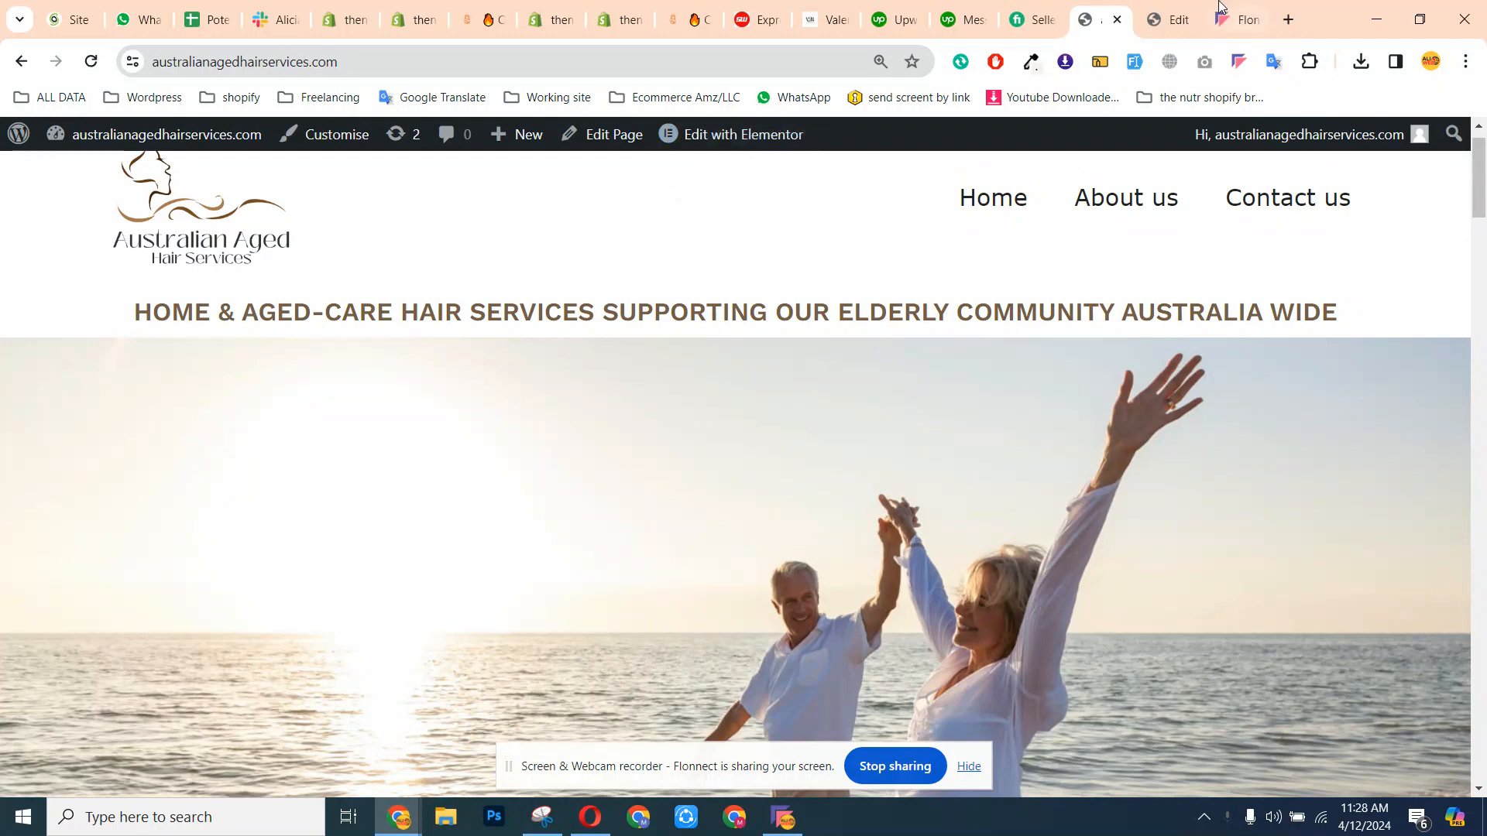
Switch to the page's Elementor editor and preview the layout in tablet, mobile portrait and desktop responsive views.
left_click(1174, 19)
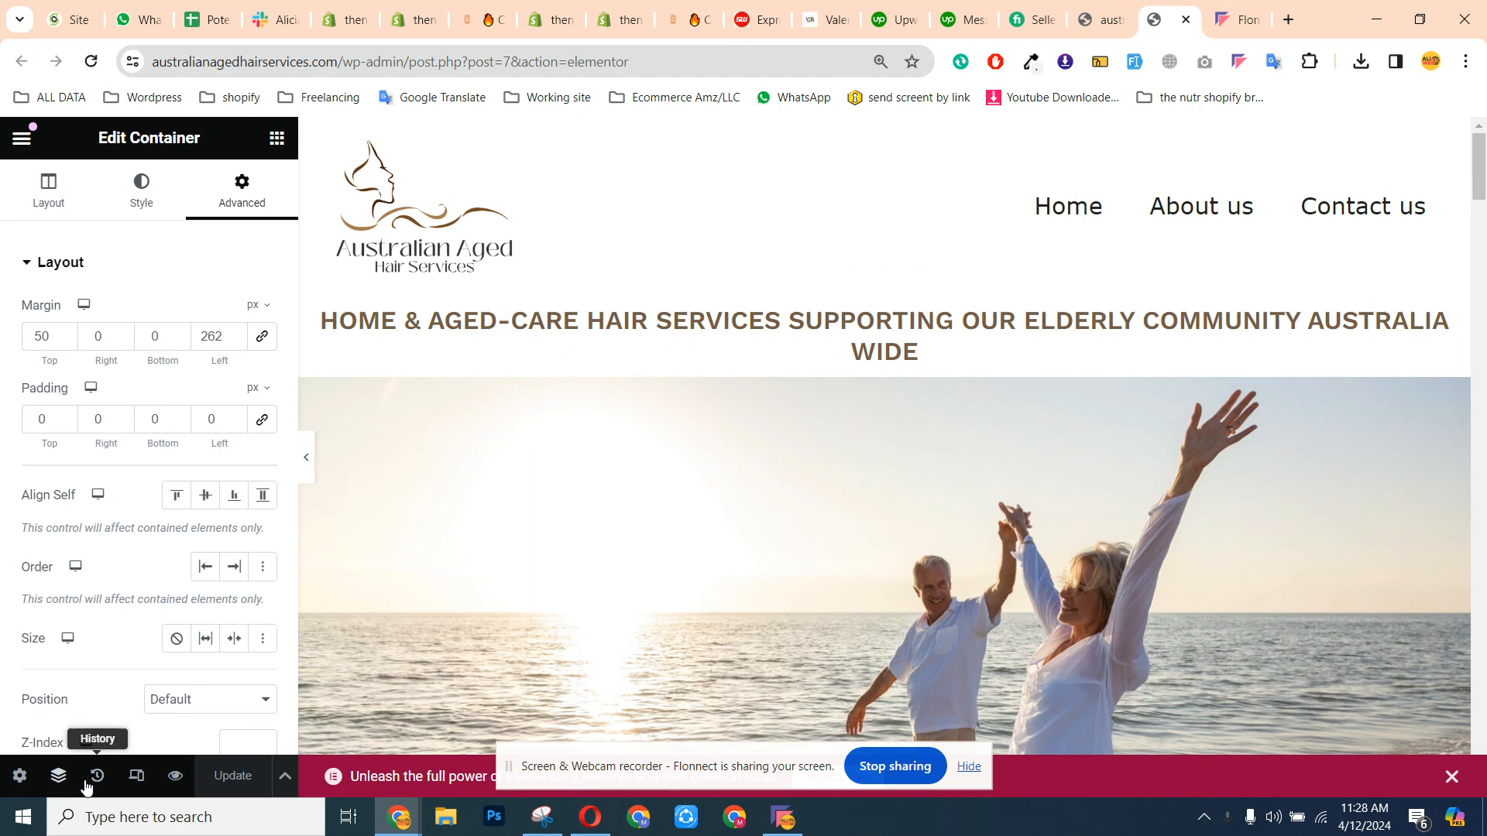
left_click(135, 778)
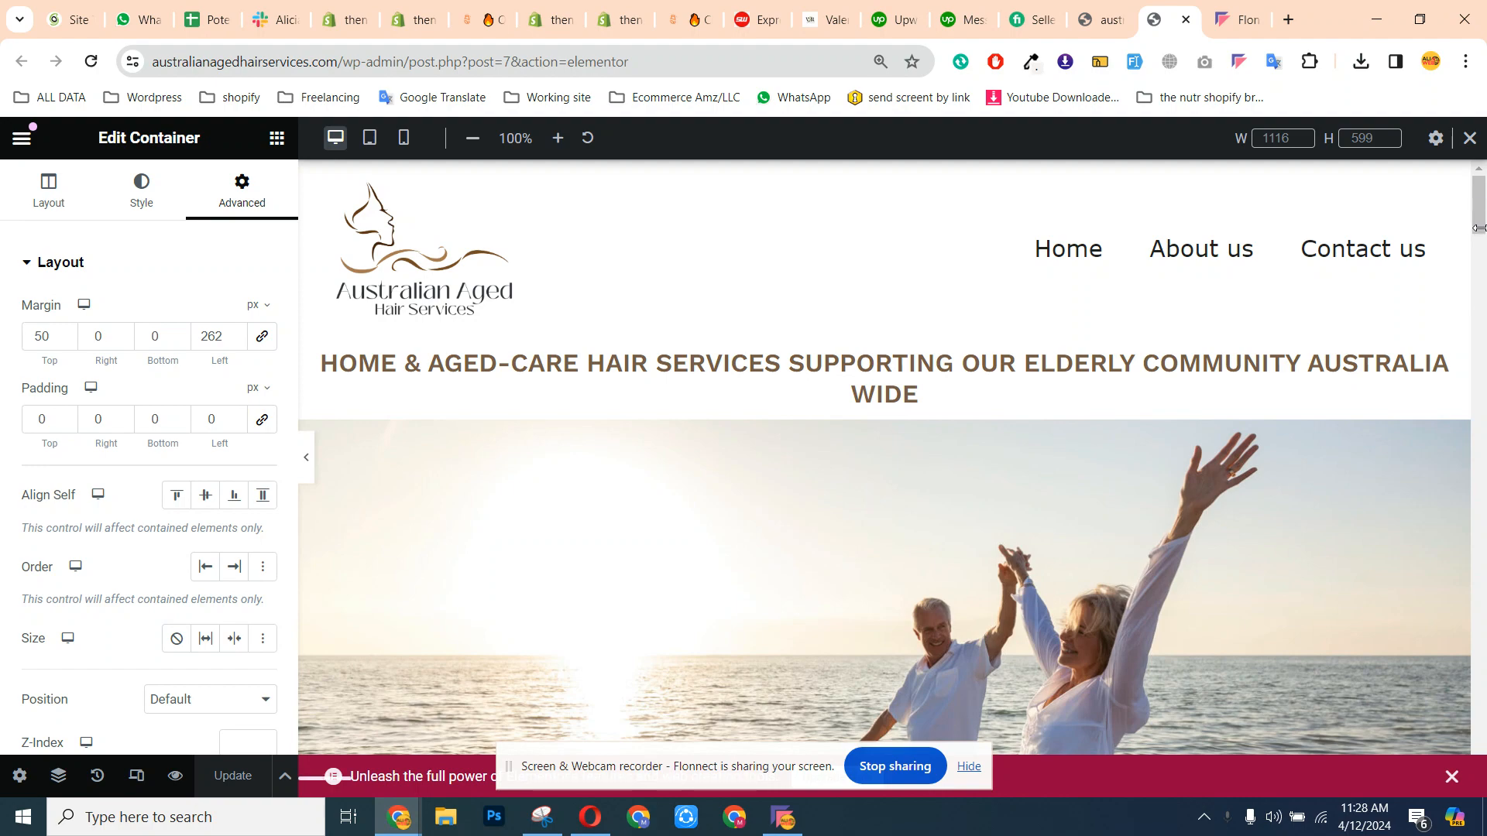
left_click(370, 138)
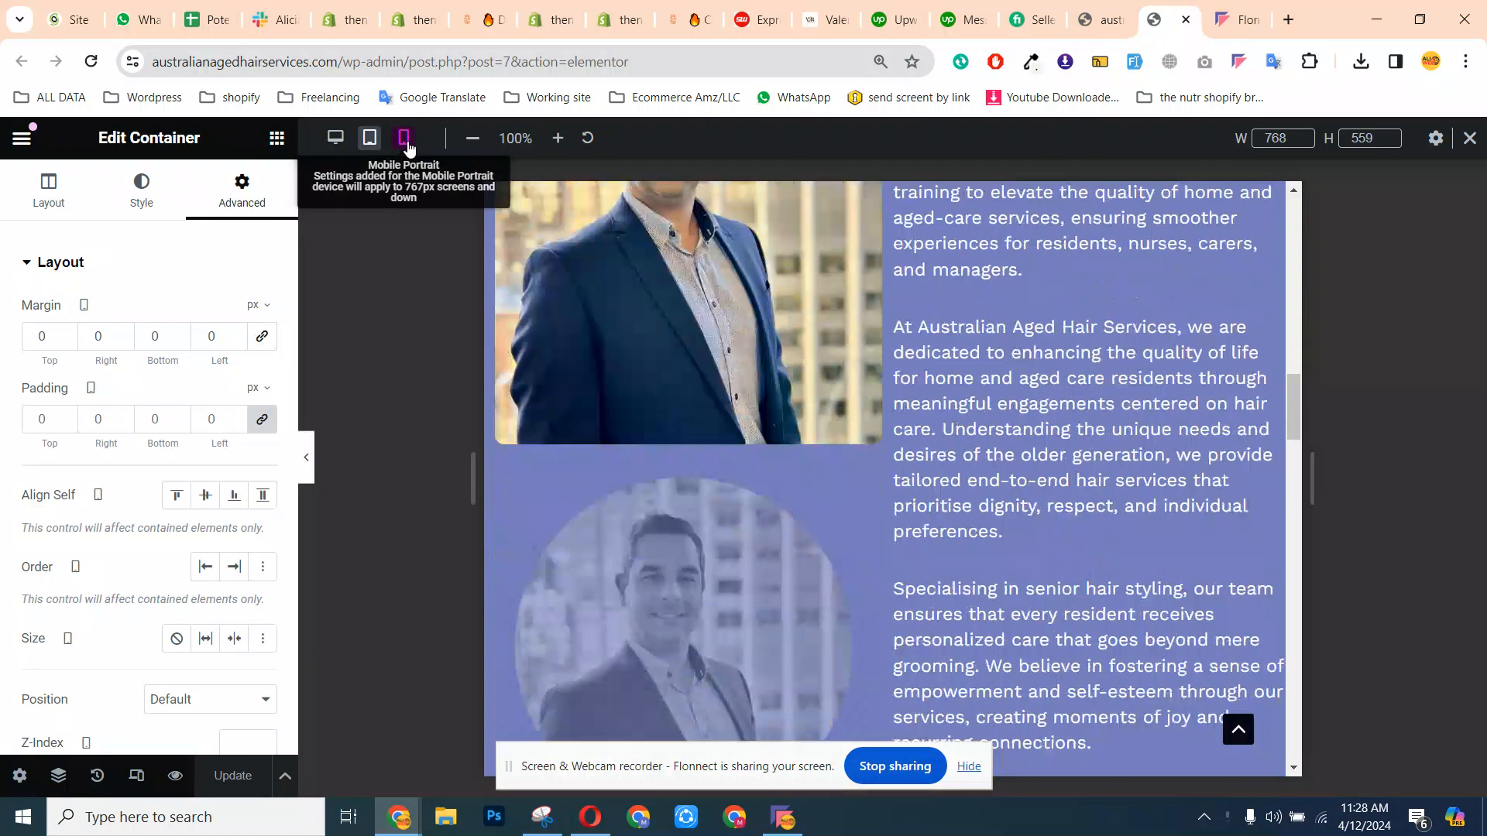
left_click(404, 138)
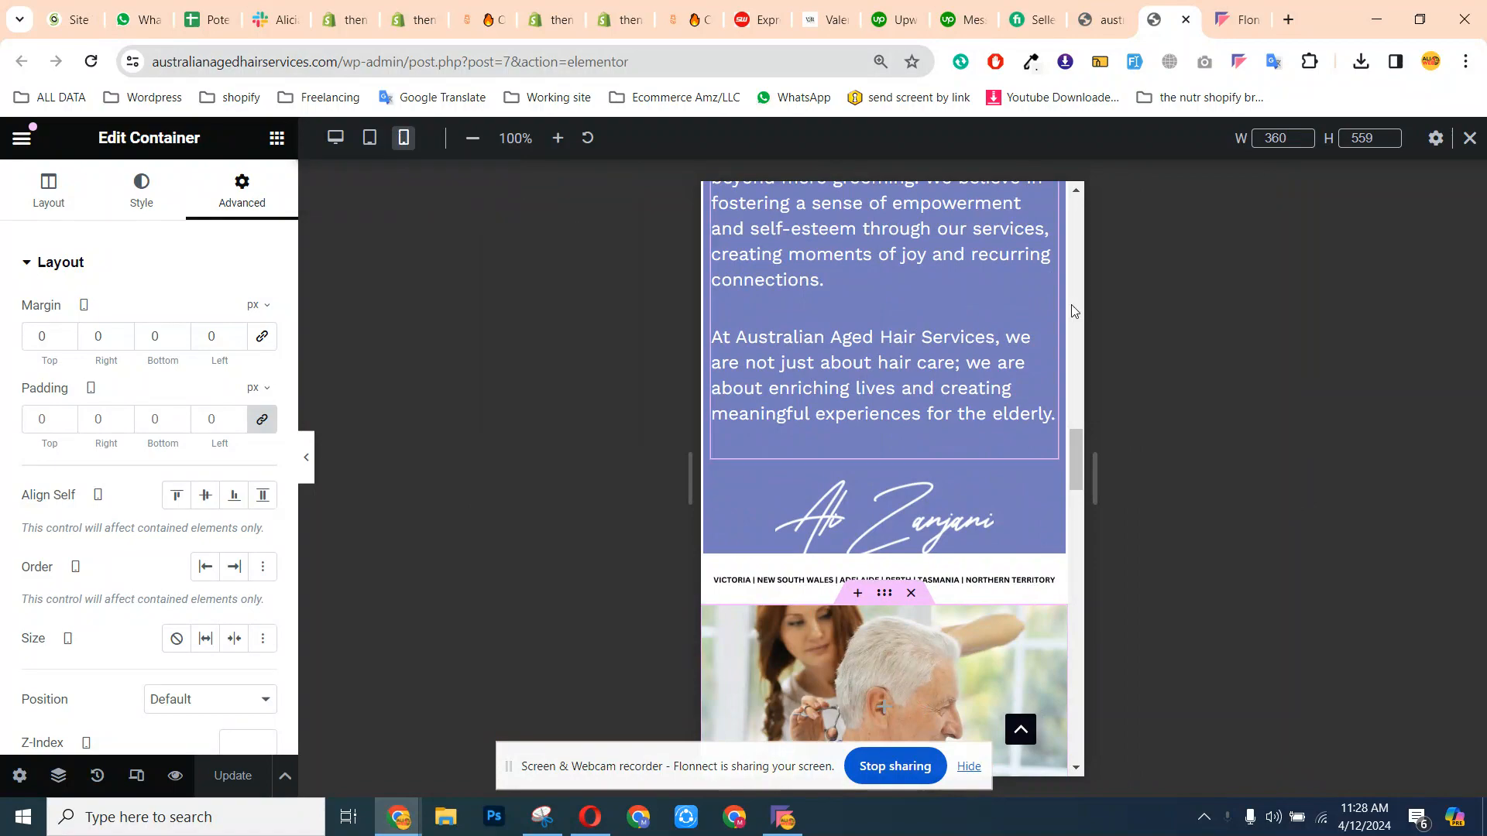
left_click_drag(1081, 460, 1080, 234)
left_click(371, 141)
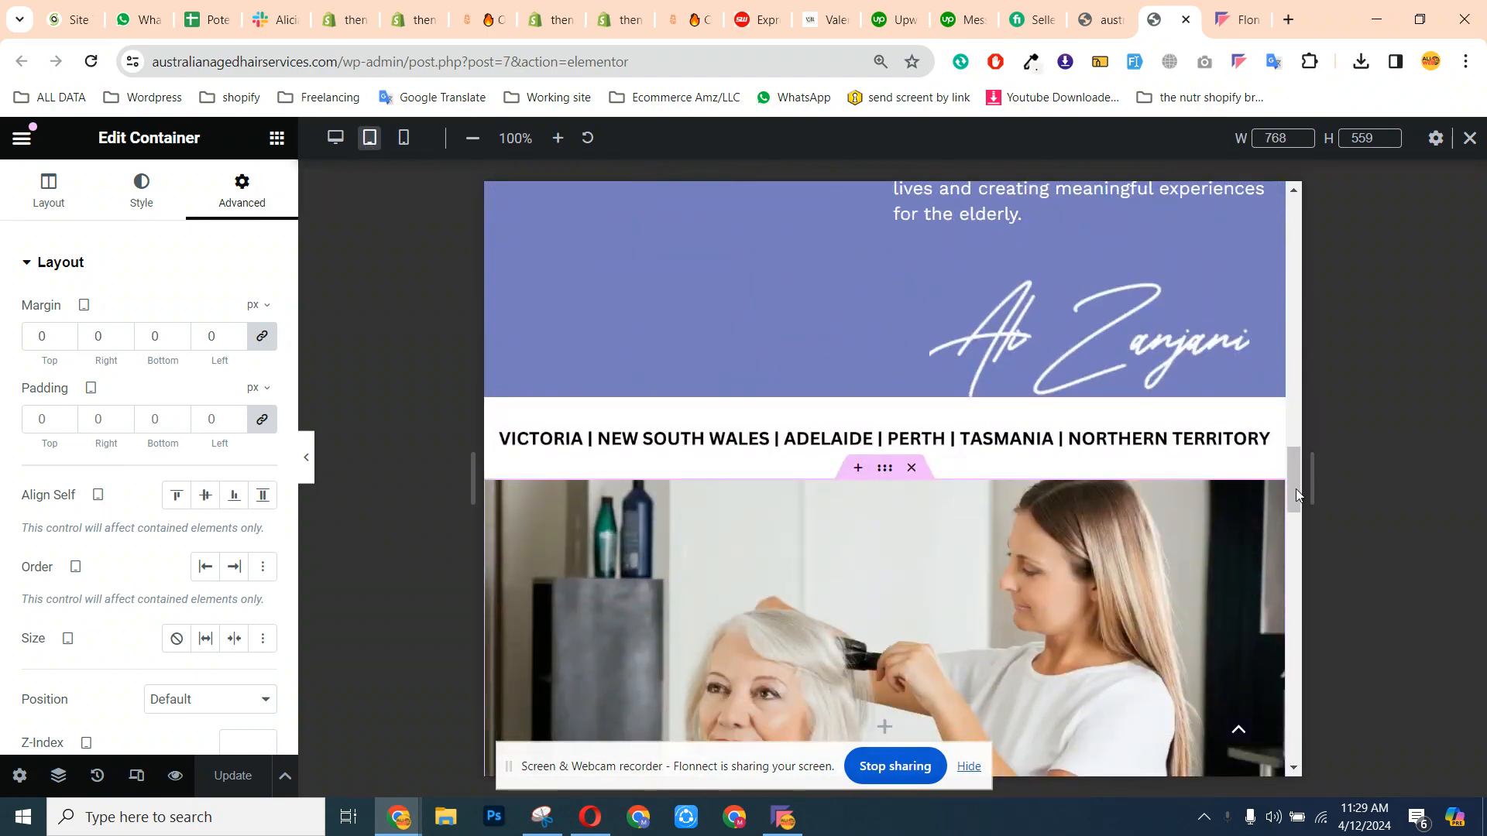
left_click_drag(1298, 495, 1304, 419)
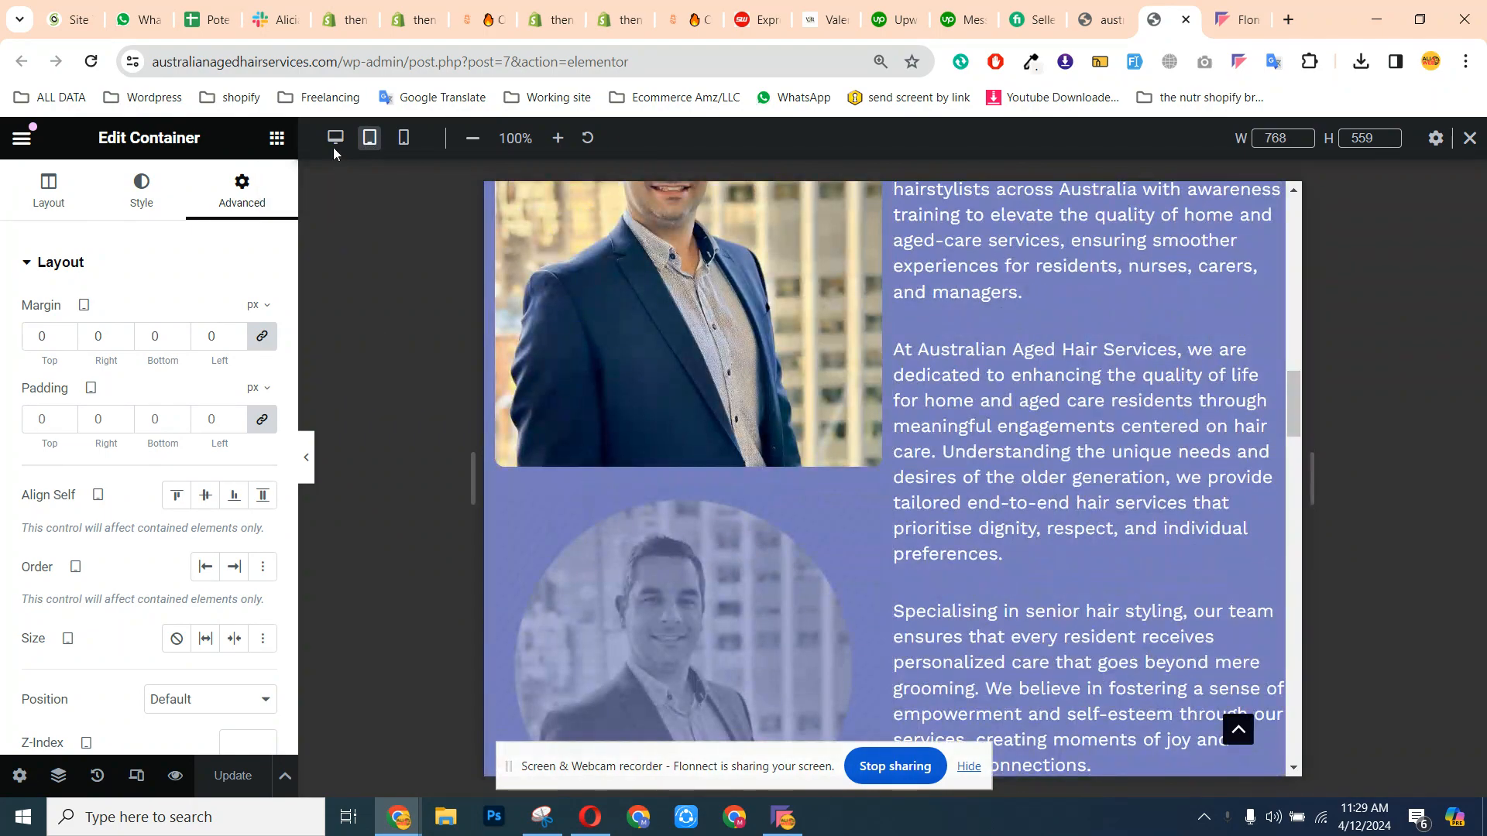
left_click(335, 139)
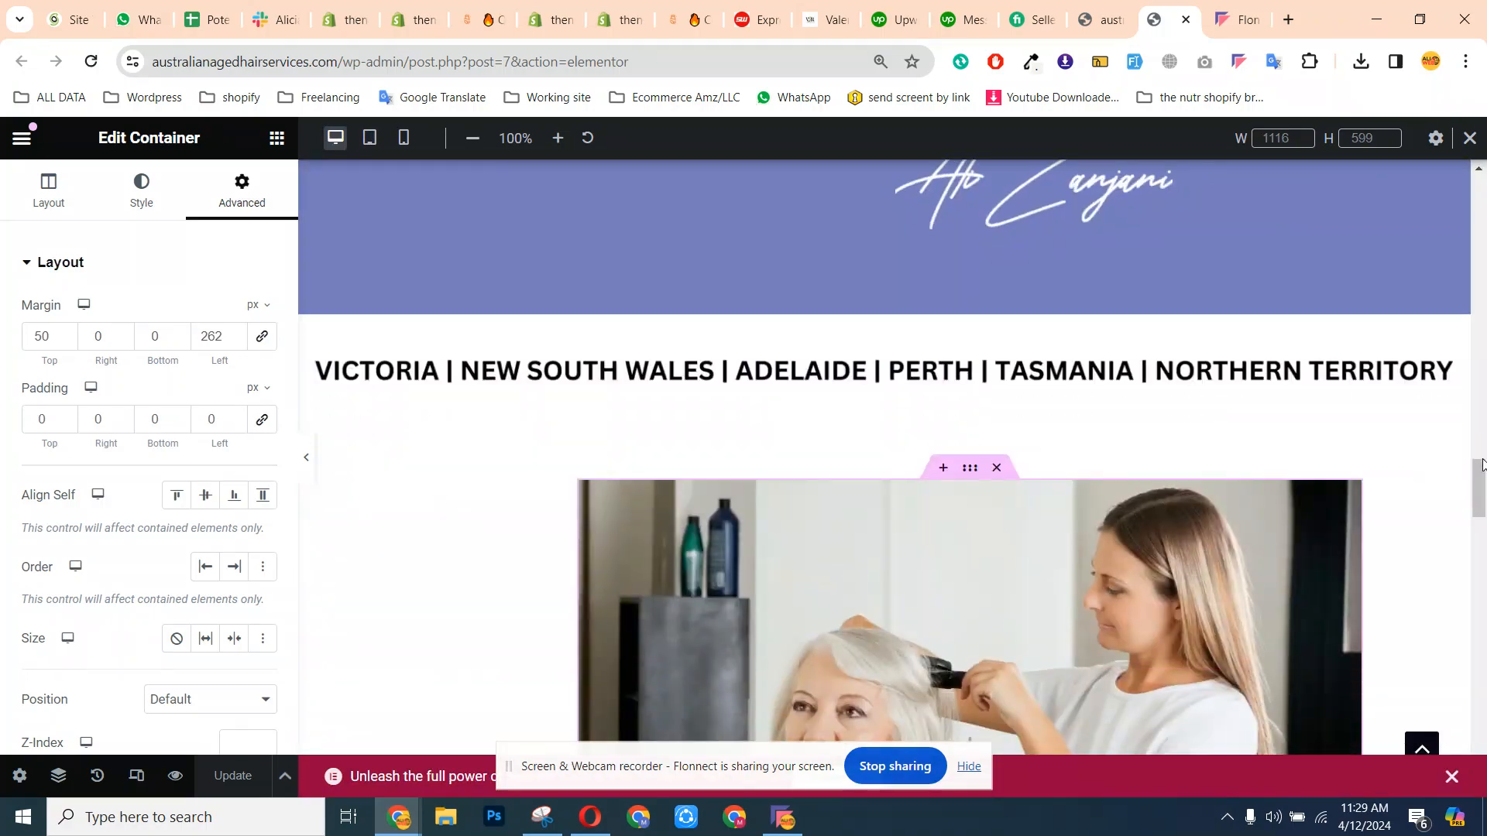
left_click_drag(1483, 482, 1483, 176)
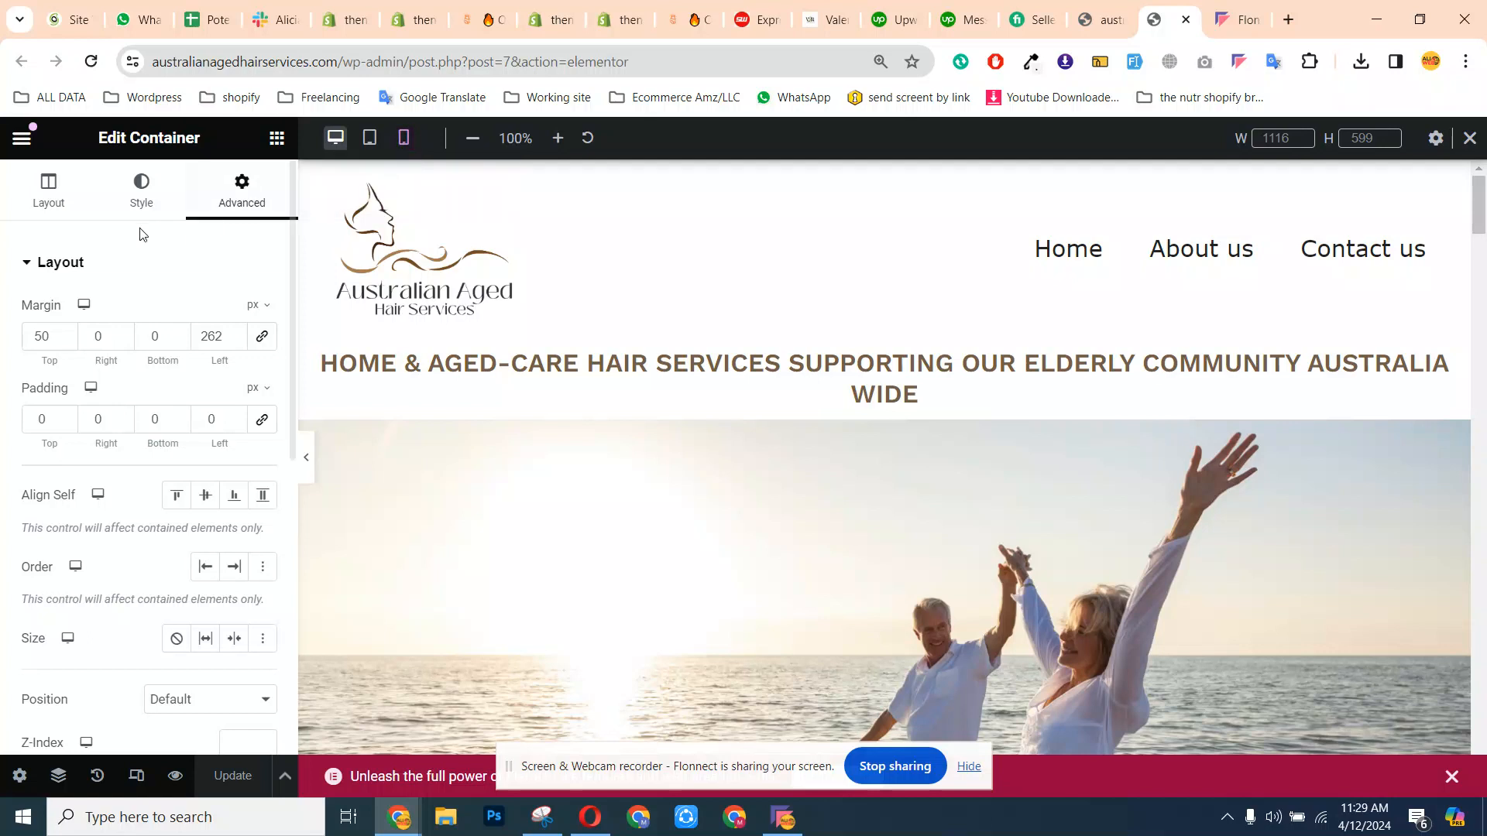
Try a linked margin of 5 px on all sides of the tagline heading, and return it to 0.
left_click(51, 203)
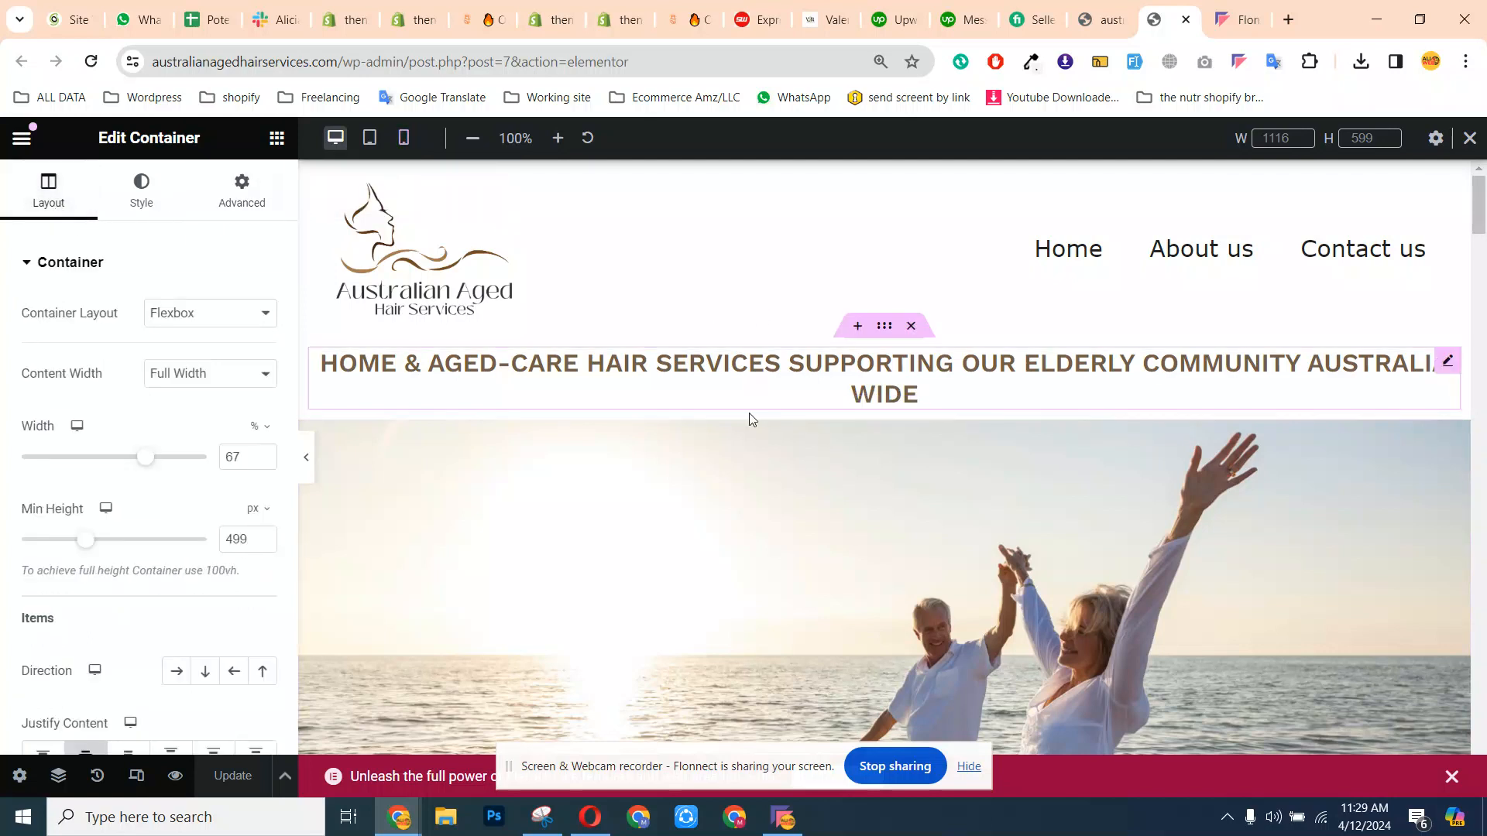
left_click(408, 395)
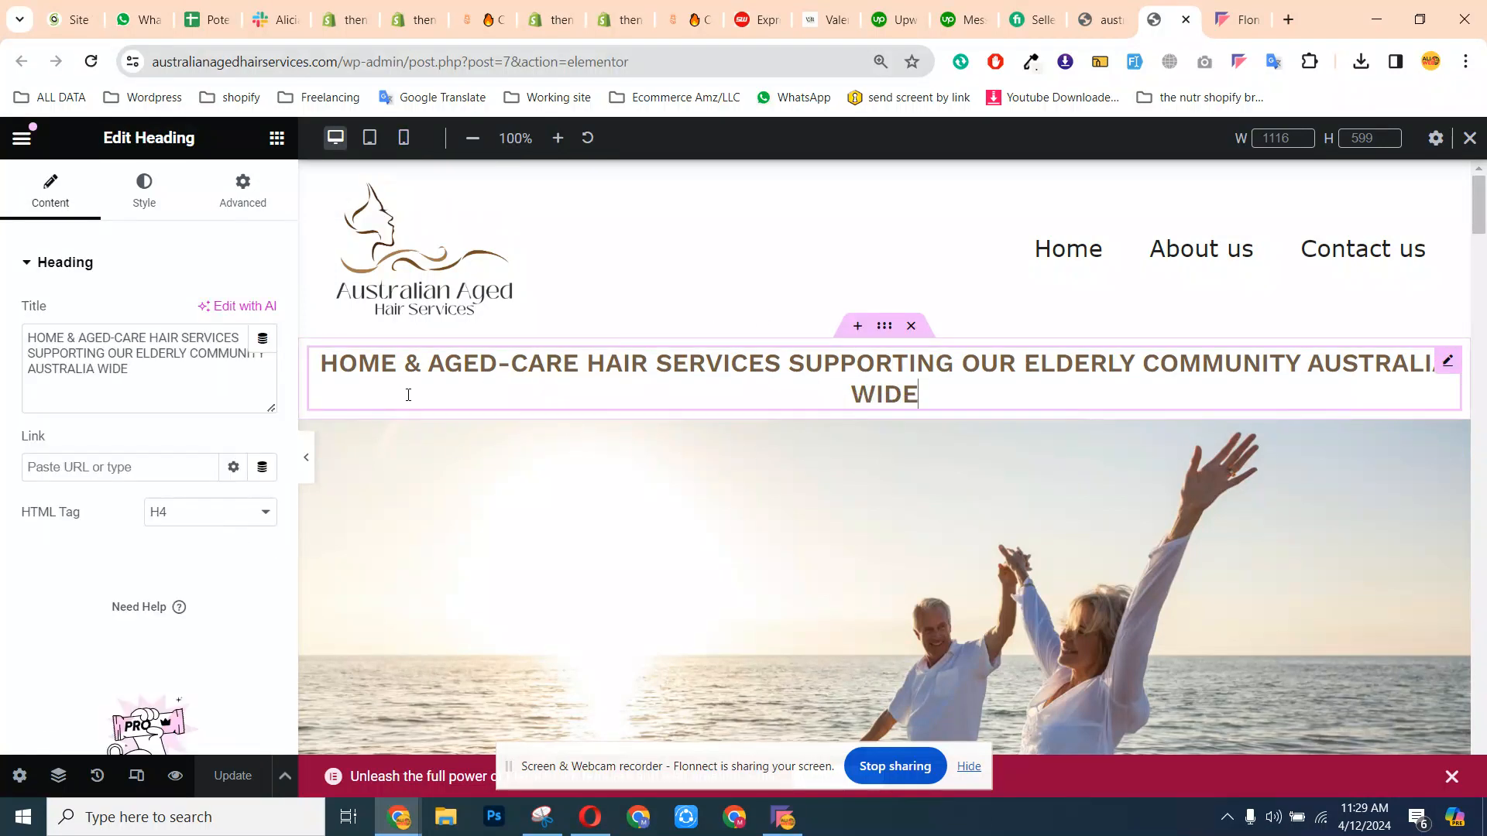
left_click(223, 207)
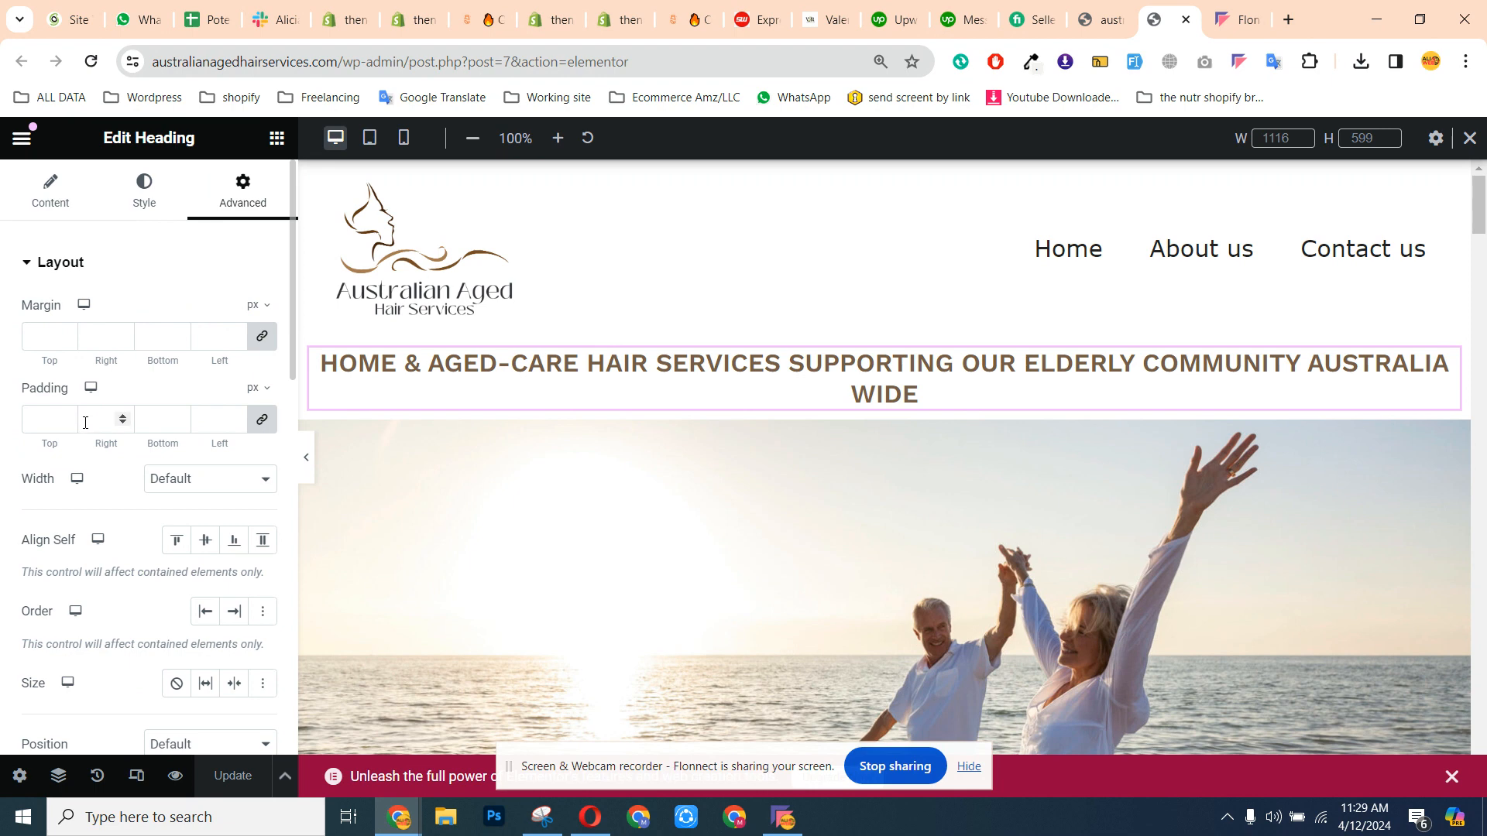
left_click(63, 338)
left_click(63, 337)
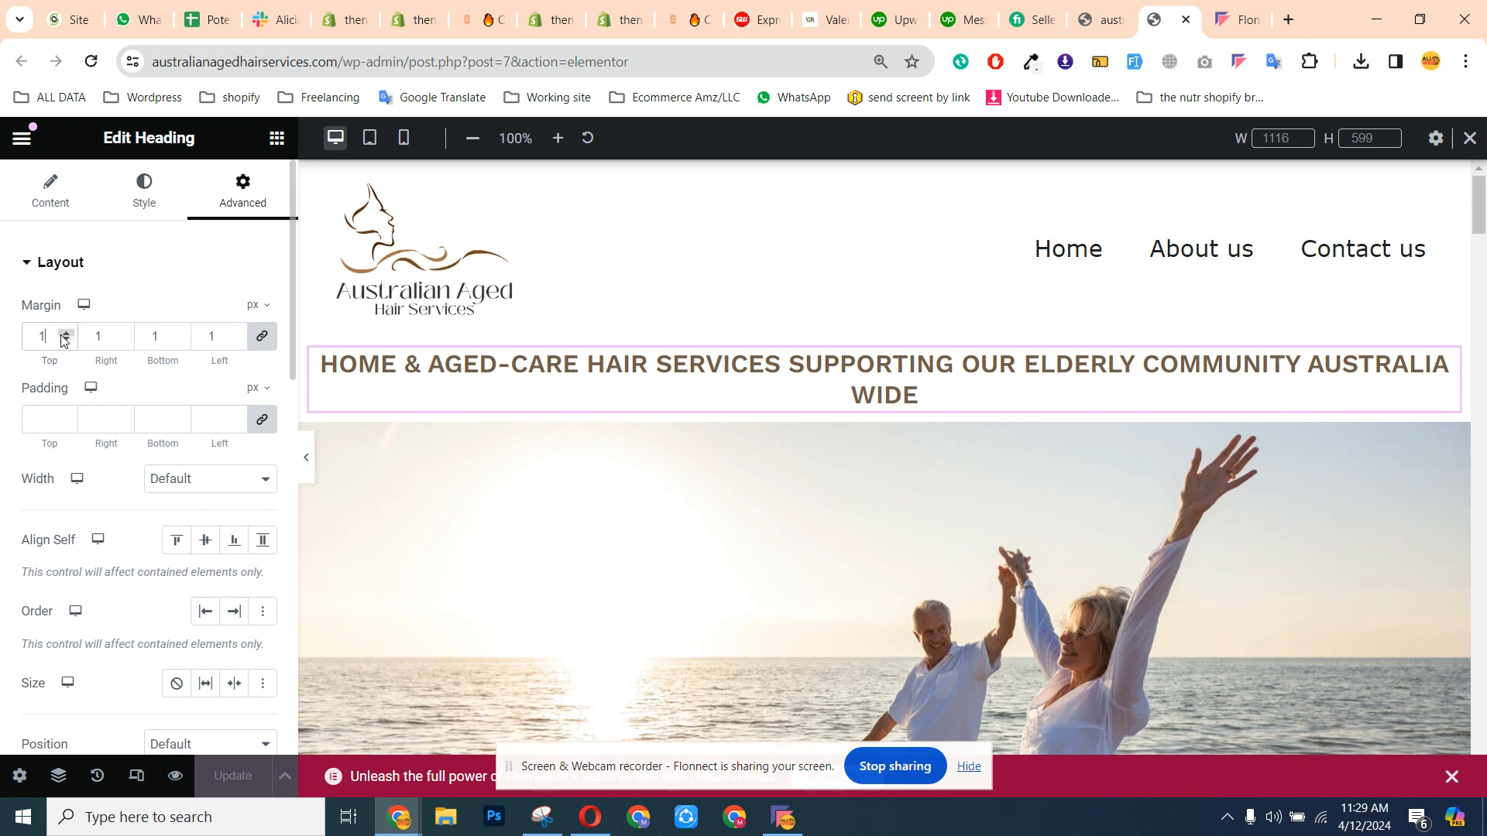
left_click(64, 338)
left_click(63, 338)
left_click(63, 338)
left_click(64, 338)
left_click(65, 341)
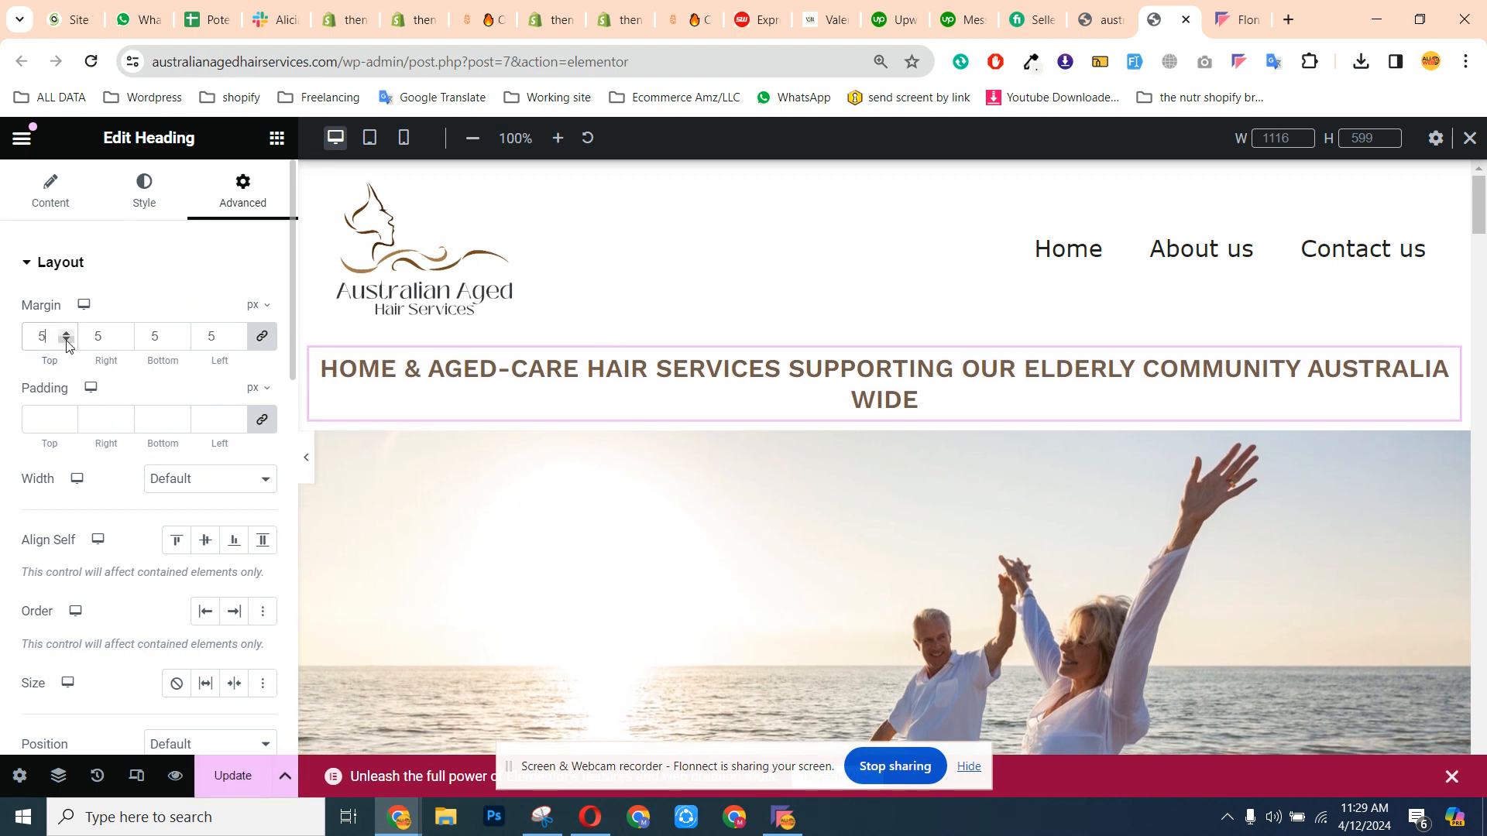
left_click(65, 340)
left_click(65, 341)
left_click(65, 341)
left_click(65, 340)
left_click(65, 341)
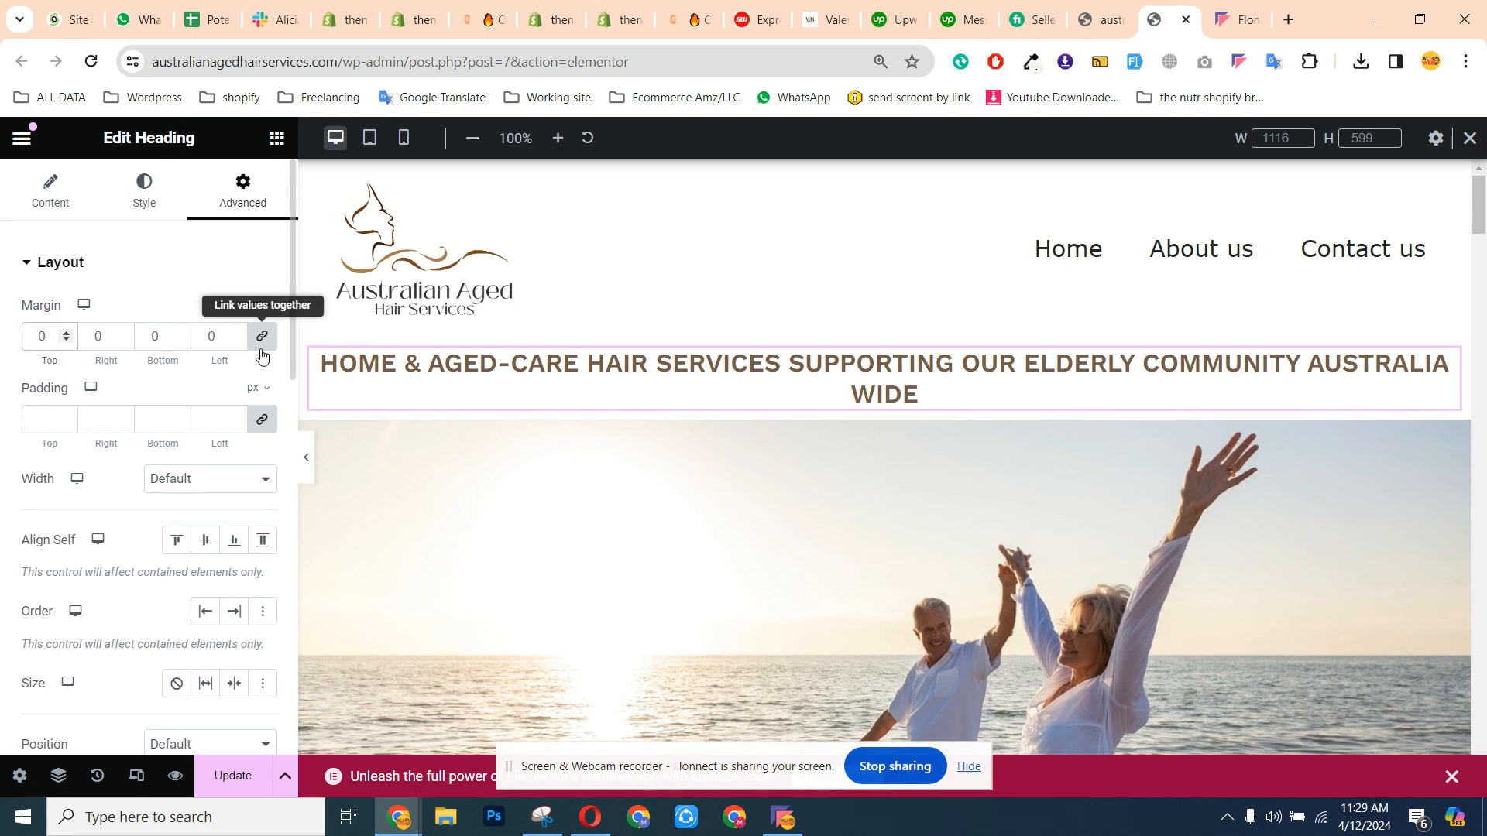
Unlink the tagline heading's margin values and raise only the left margin to 12 px.
left_click(235, 334)
left_click(236, 335)
left_click(235, 335)
left_click(236, 334)
left_click(236, 335)
left_click(235, 334)
left_click(235, 334)
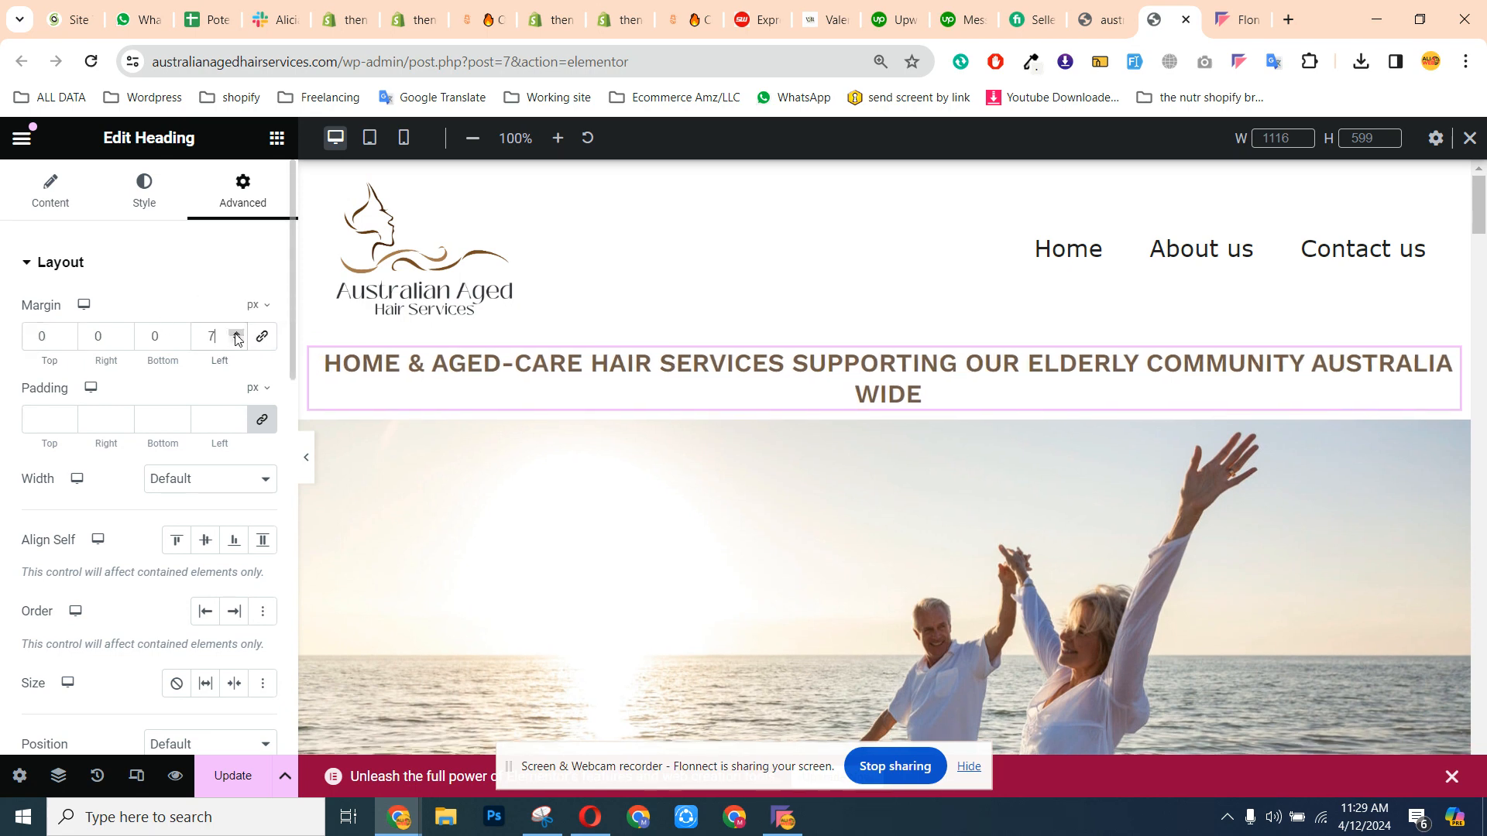
left_click(236, 335)
left_click(236, 334)
left_click(235, 334)
left_click(235, 335)
left_click(235, 334)
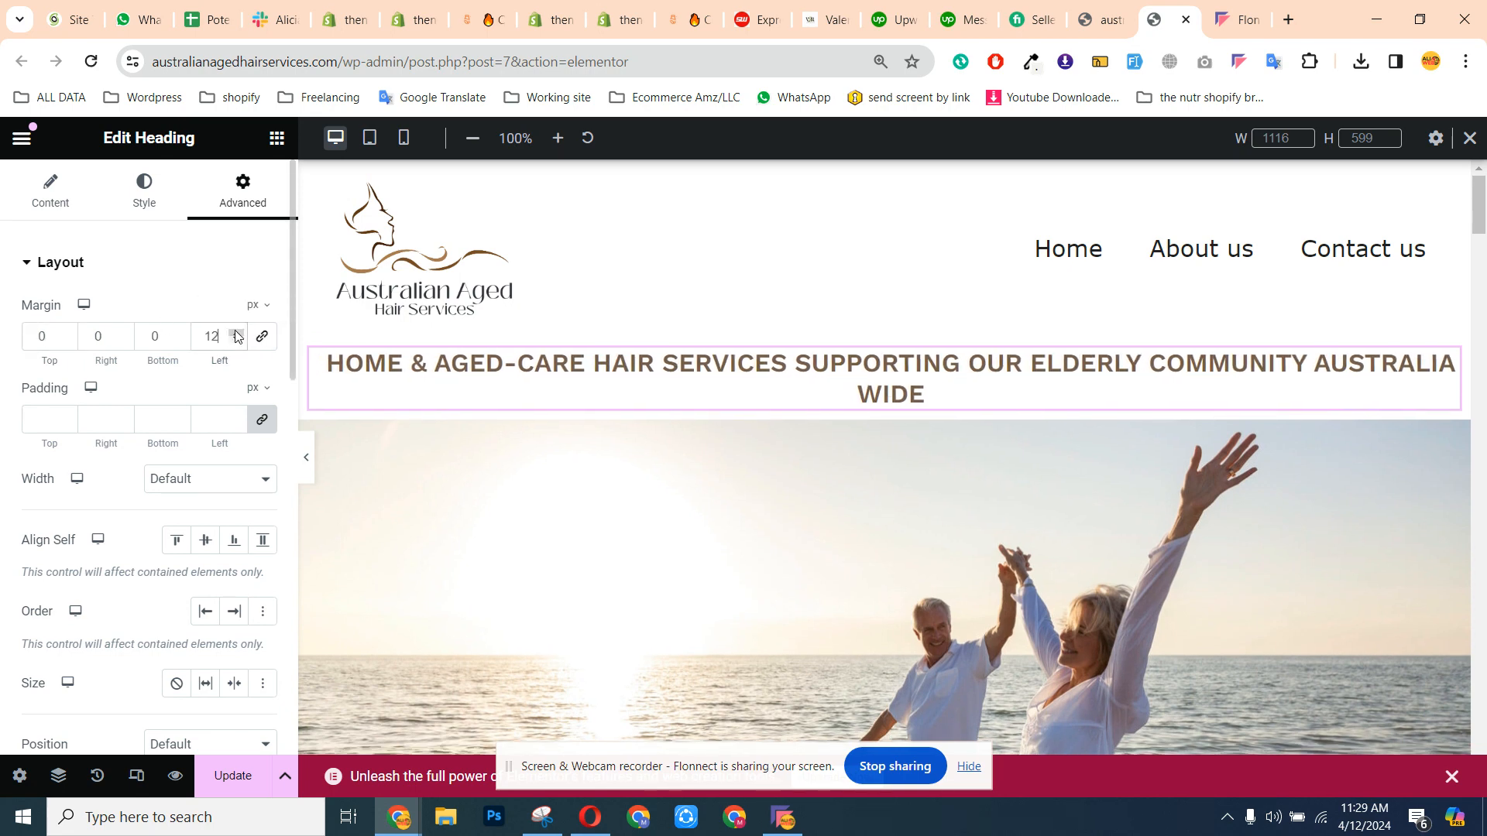
Lower the tagline heading's left margin back to 0 px.
left_click(236, 341)
left_click(236, 342)
left_click(235, 342)
left_click(236, 341)
left_click(235, 342)
left_click(236, 342)
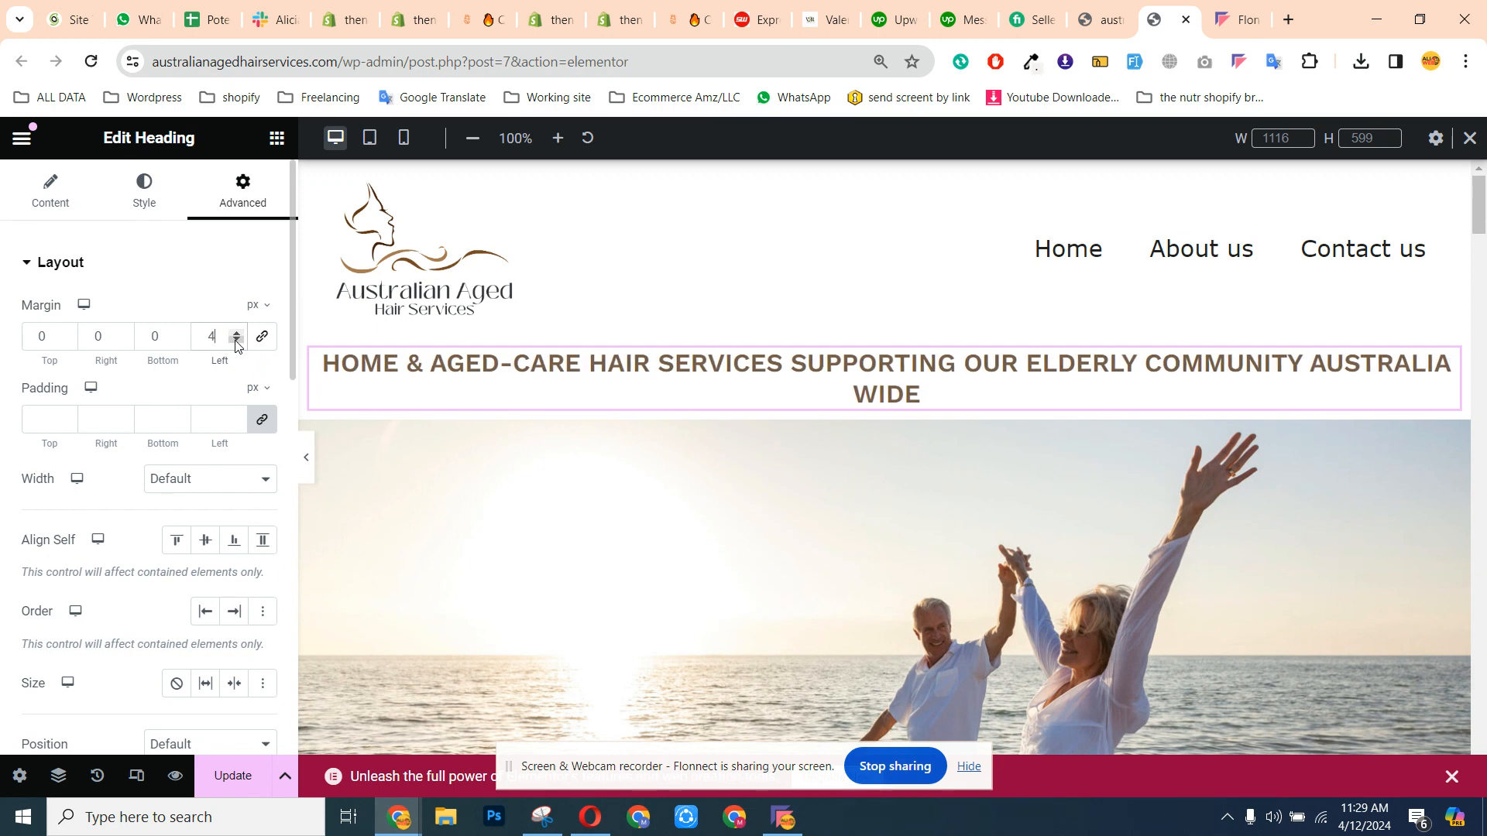
left_click(235, 341)
left_click(236, 342)
left_click(236, 341)
left_click(235, 342)
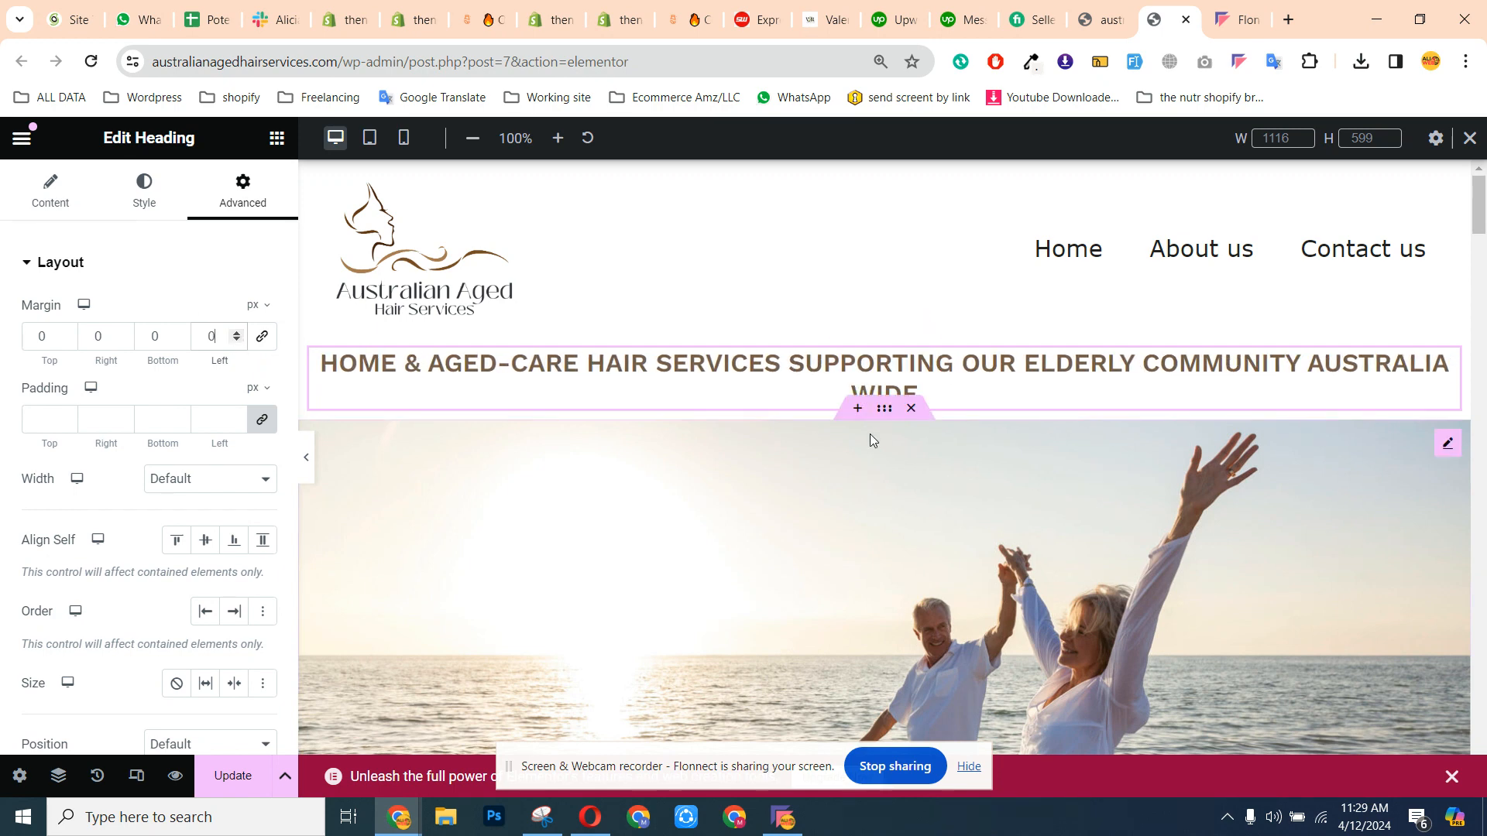
Try the Full Width content width on the tagline's Flexbox container and return it to Boxed.
left_click(884, 327)
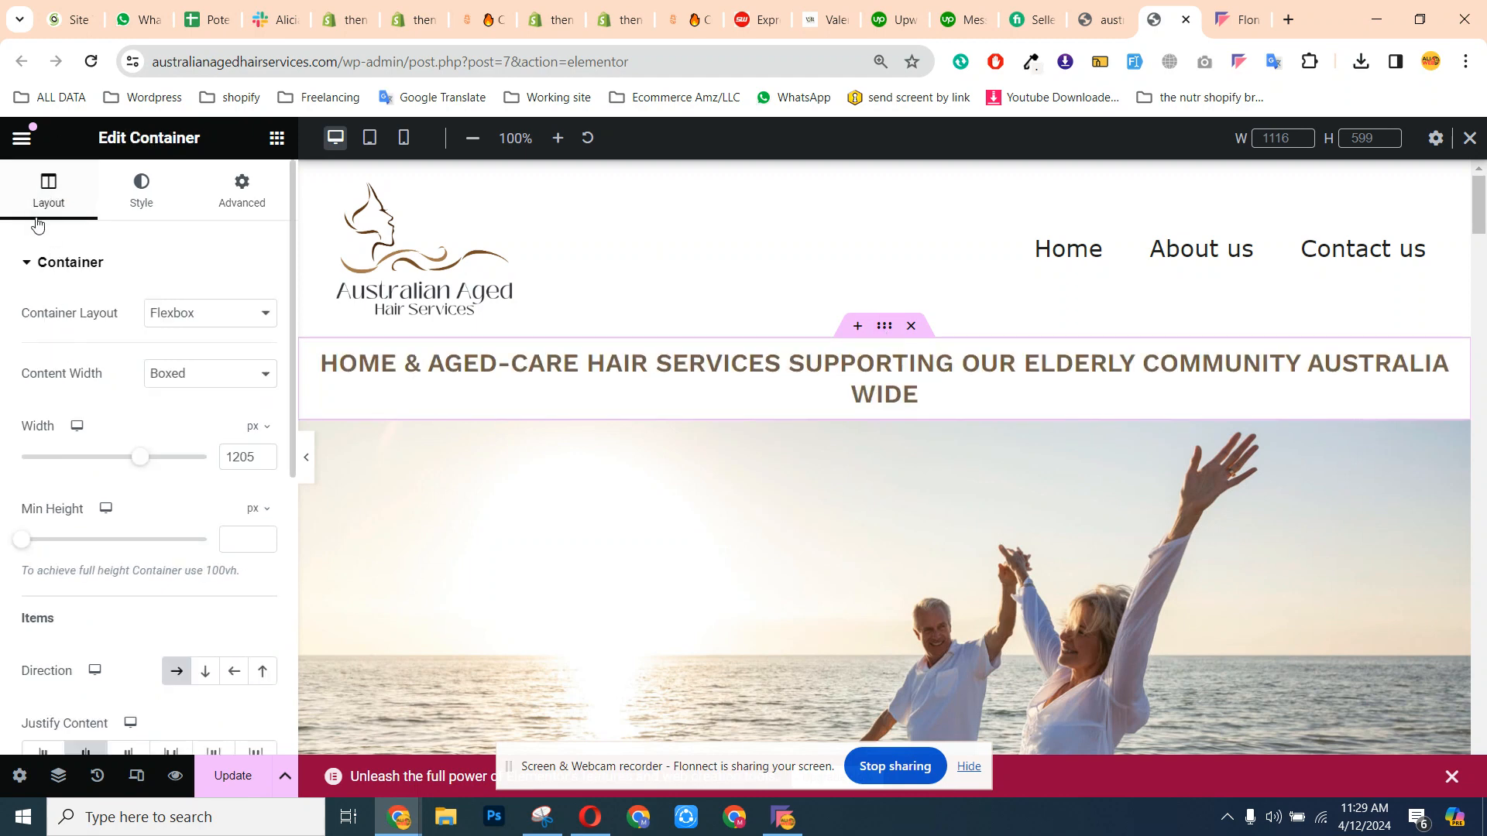
left_click(190, 375)
left_click(180, 408)
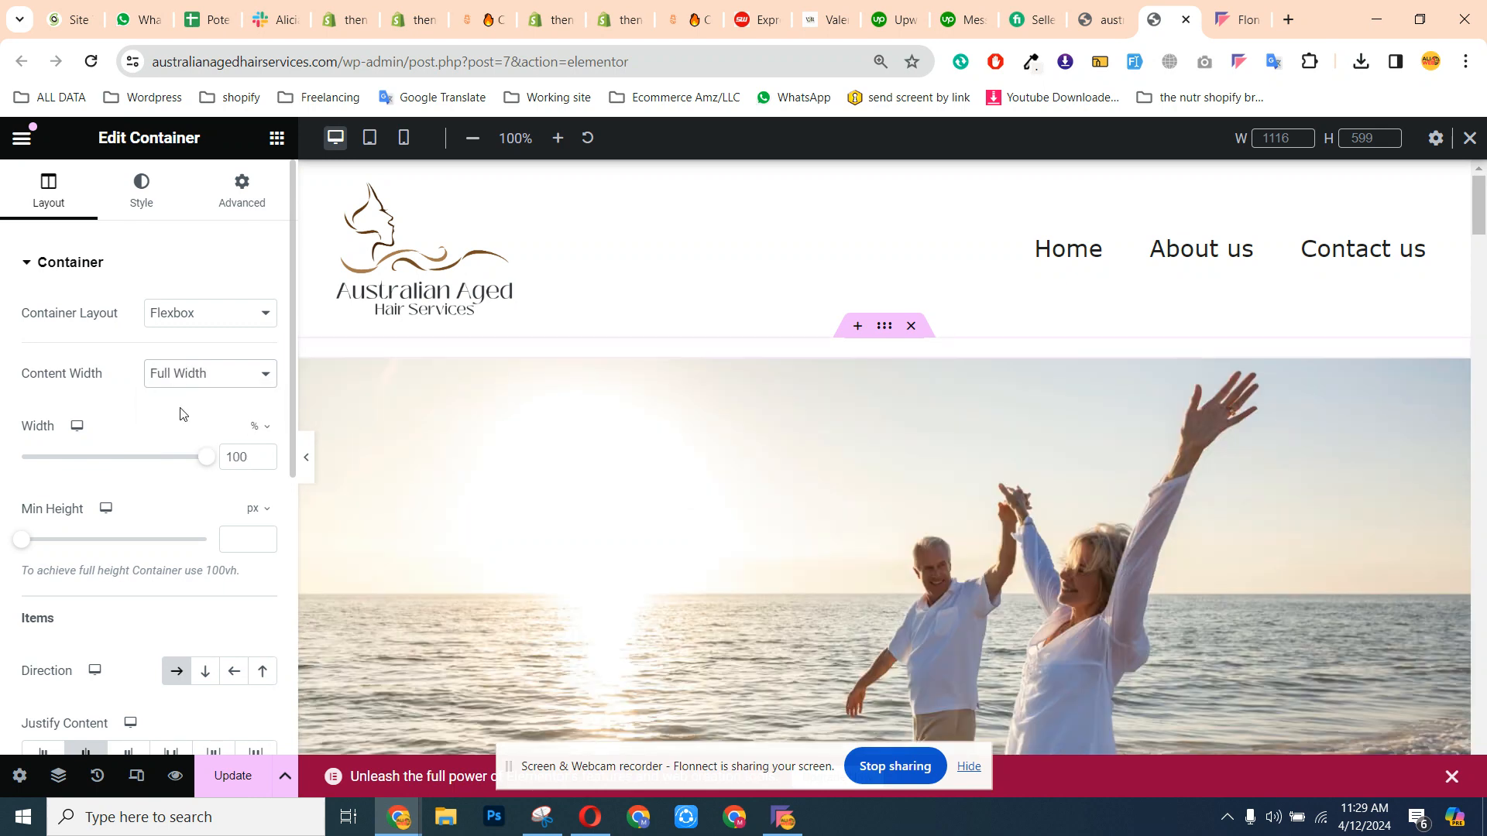
left_click(308, 458)
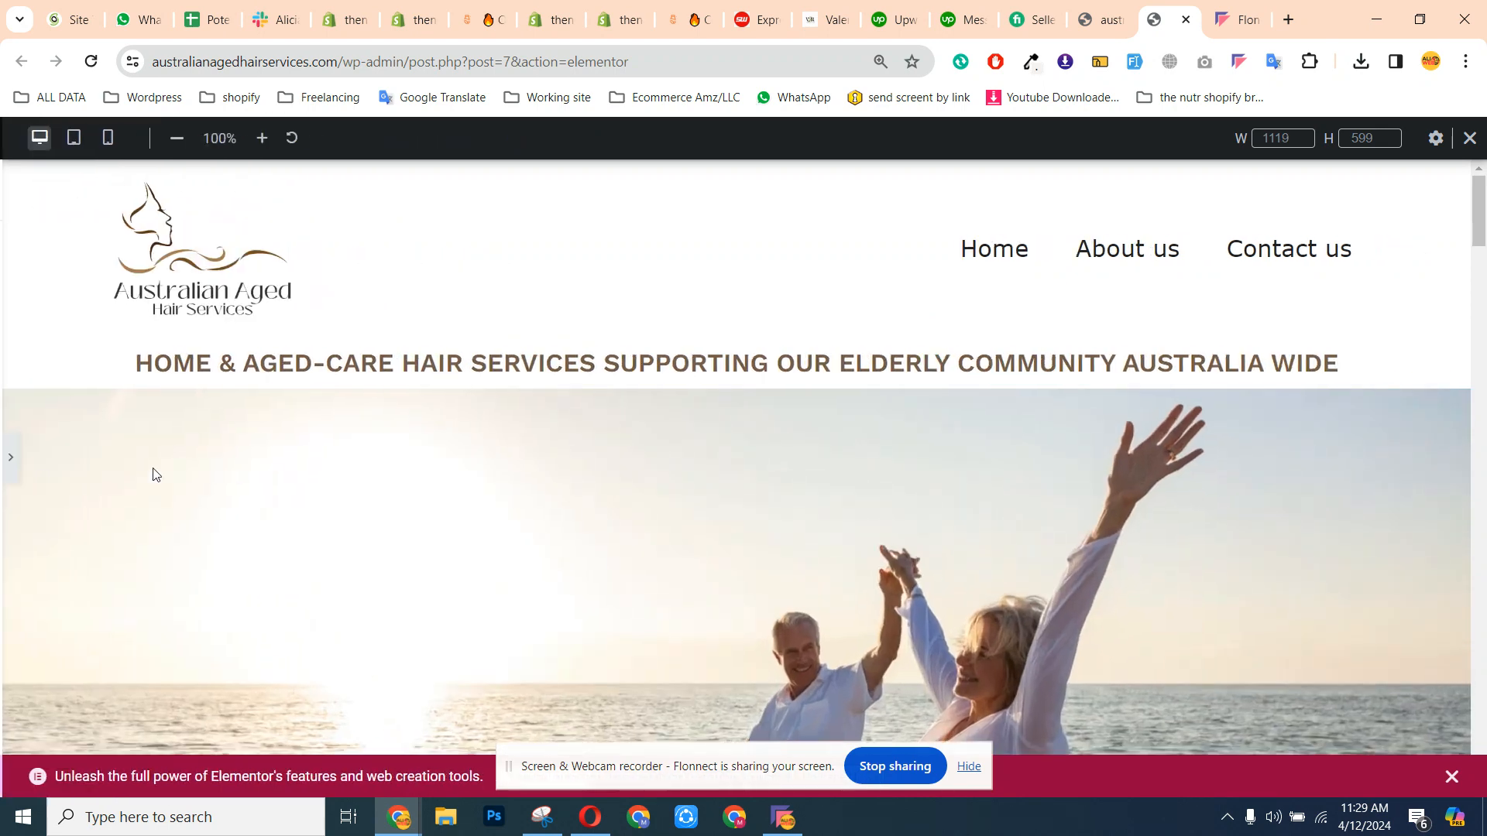
left_click(5, 481)
left_click(184, 316)
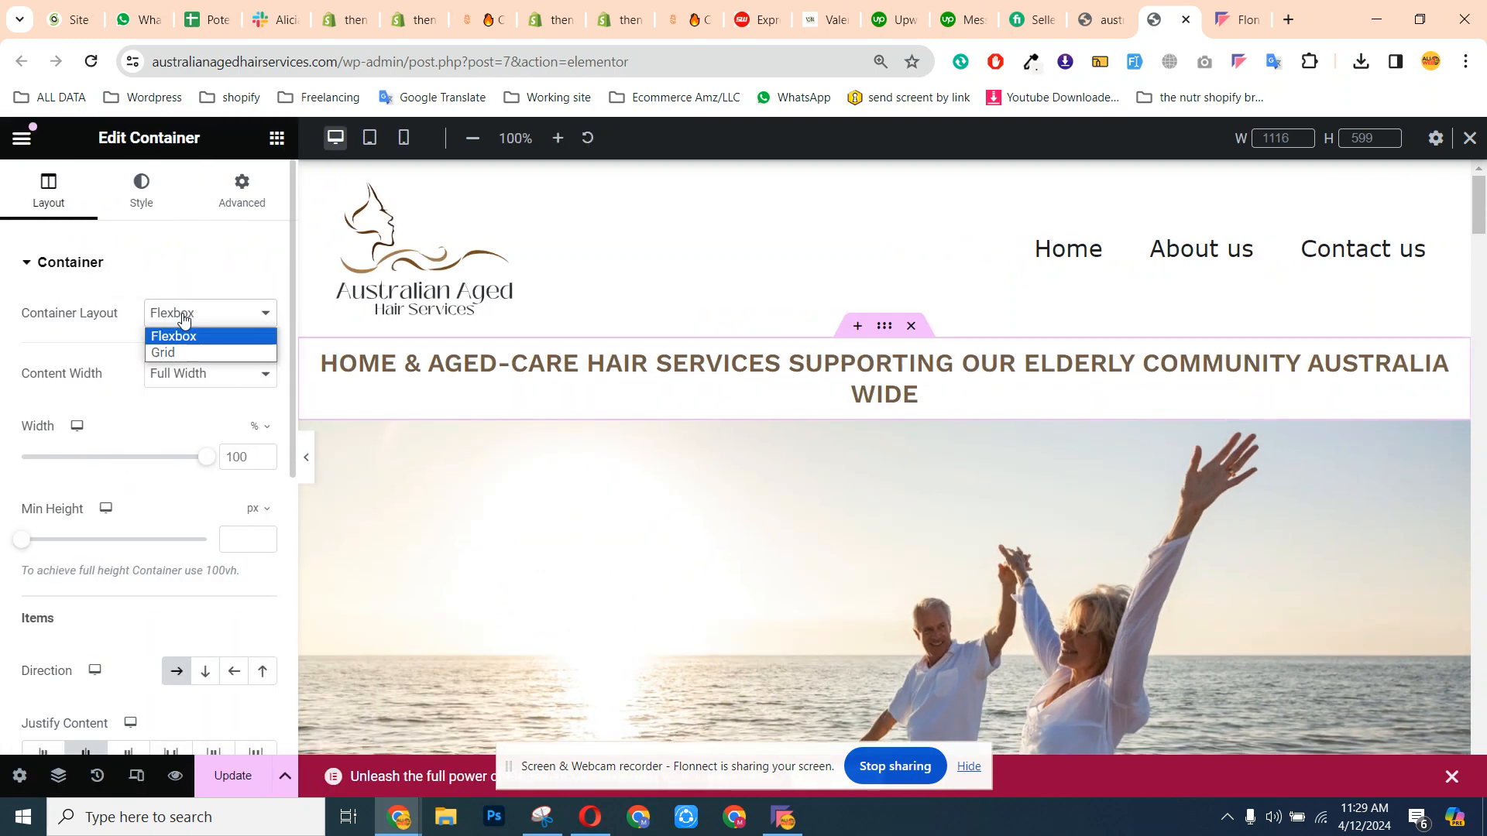
left_click(183, 336)
left_click(177, 374)
left_click(166, 397)
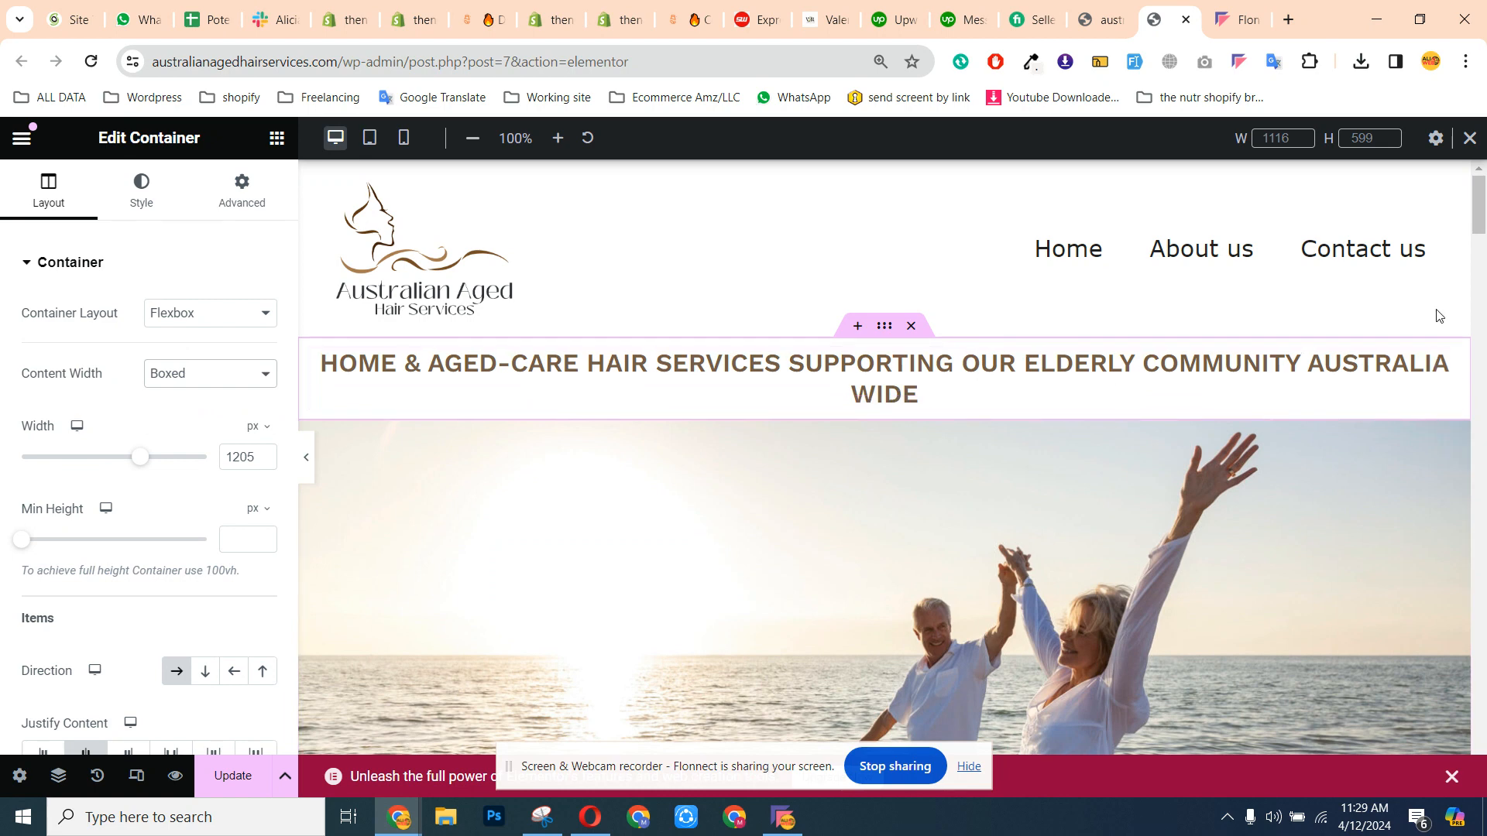
Try the Boxed content width on the beach couple image's container and return it to Full Width.
left_click_drag(1479, 213, 1478, 228)
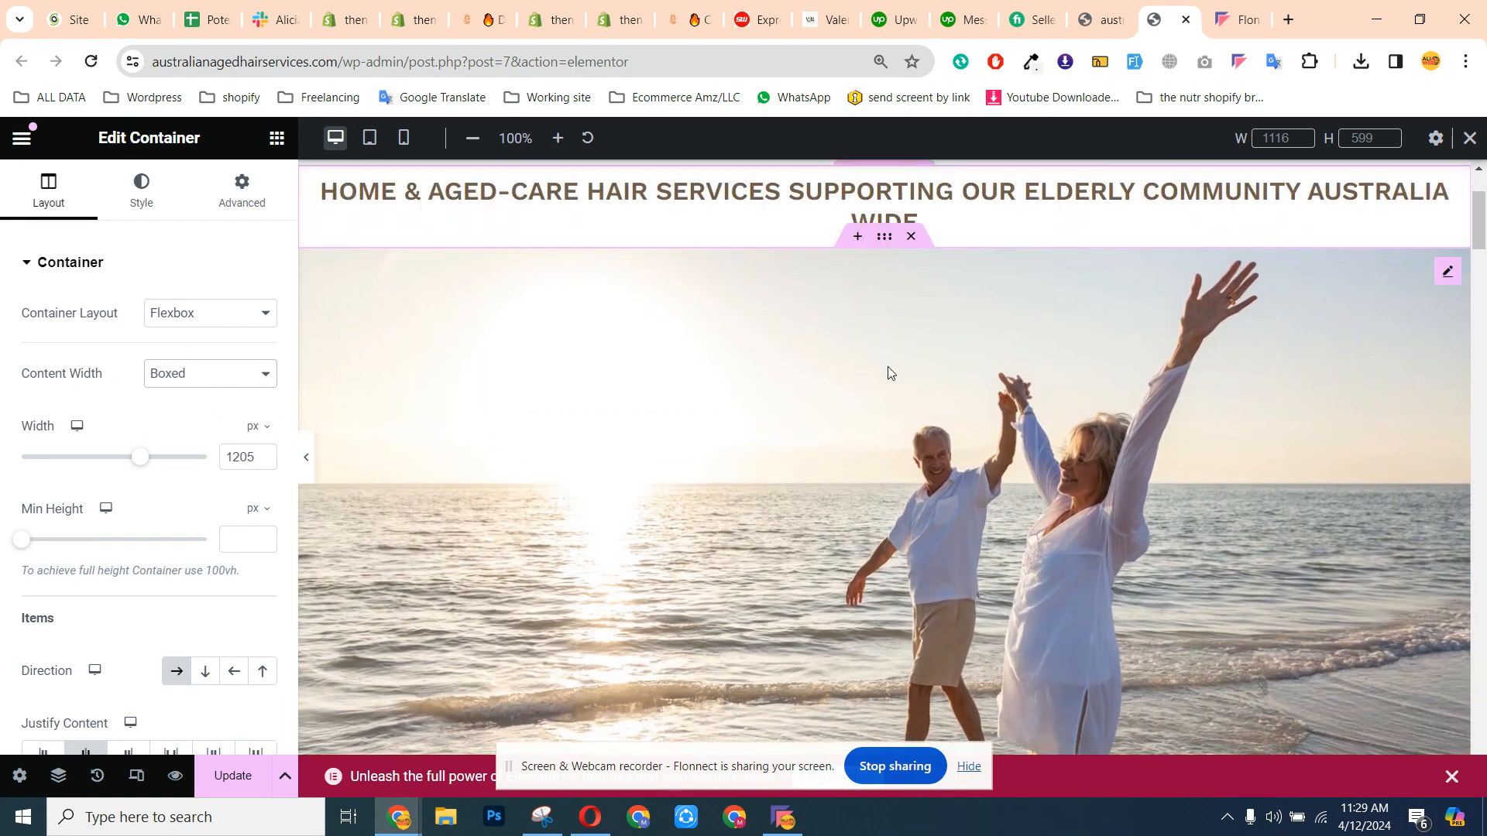
left_click(882, 246)
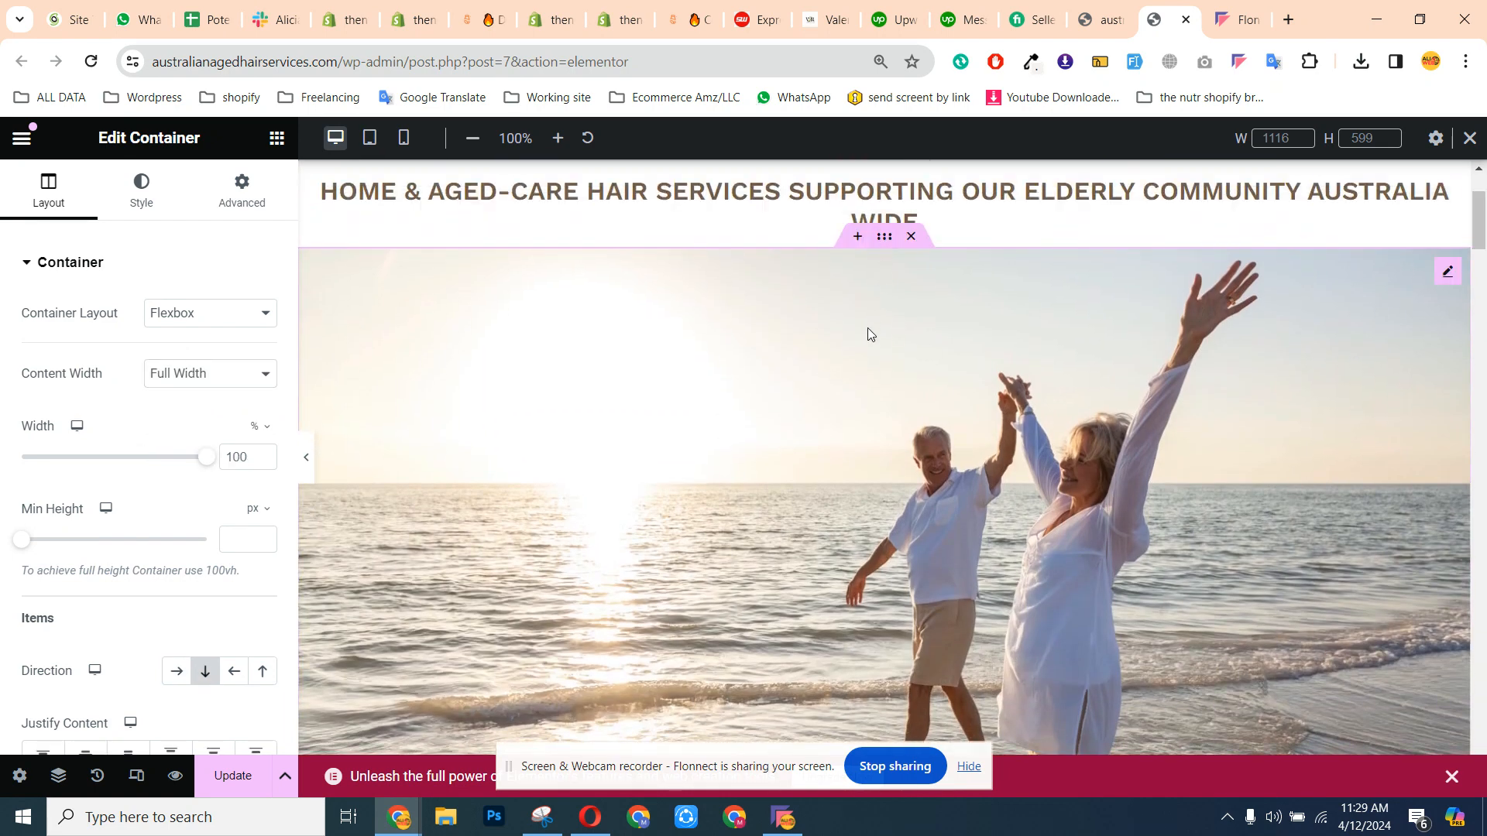
left_click(188, 375)
left_click(180, 393)
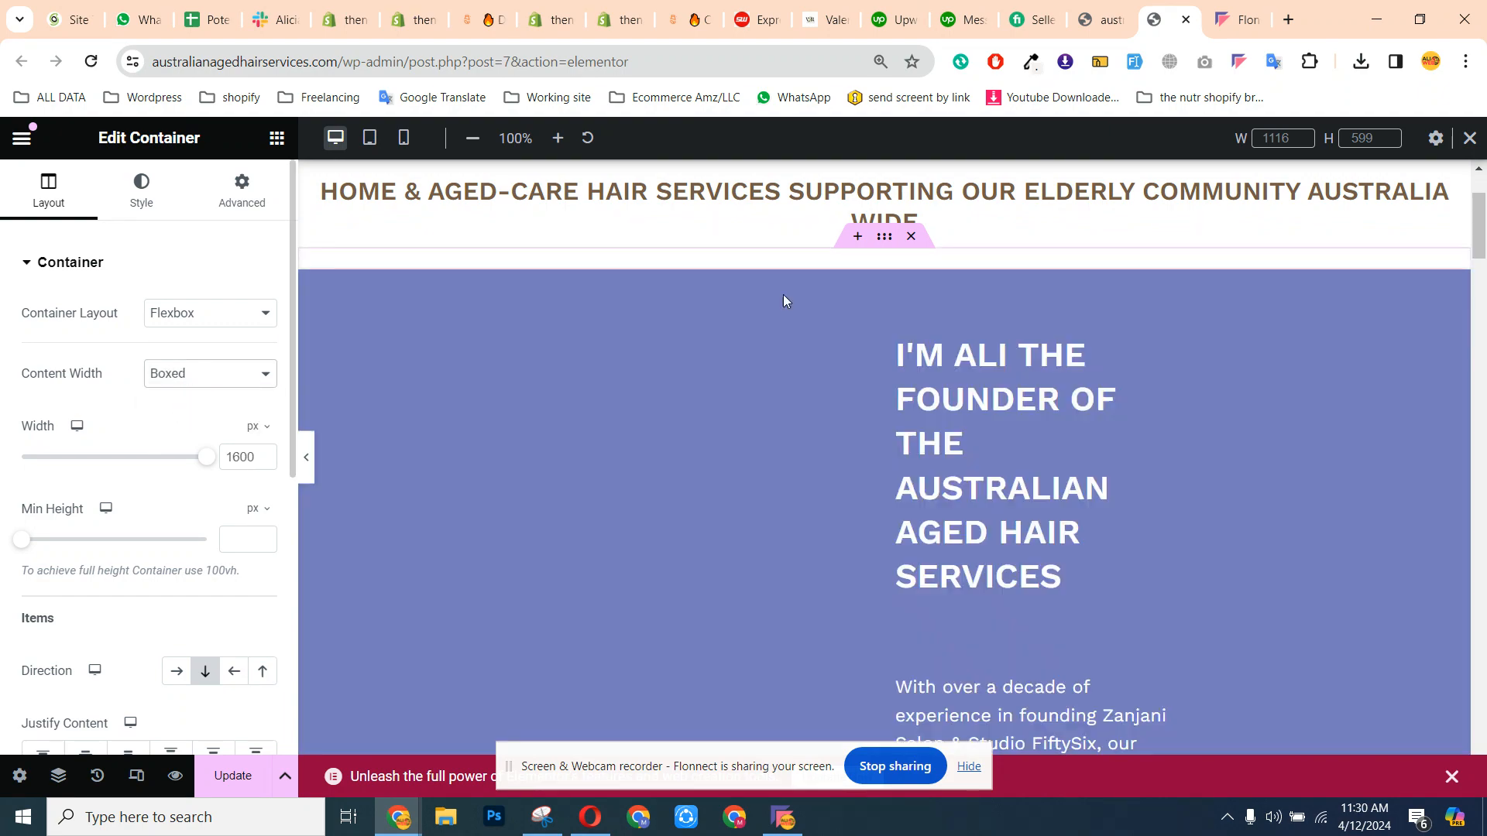
left_click(307, 457)
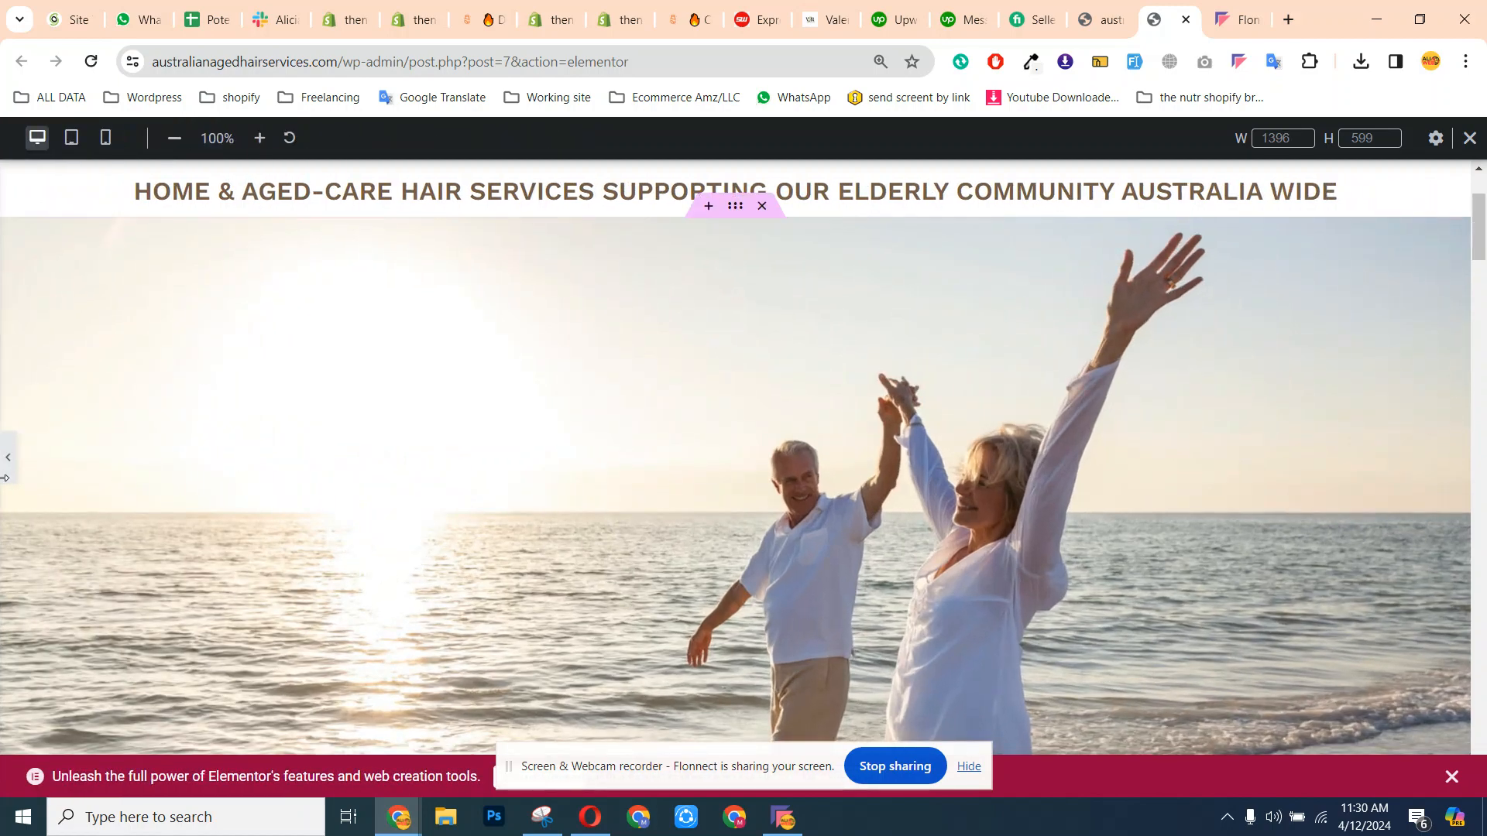
left_click(7, 474)
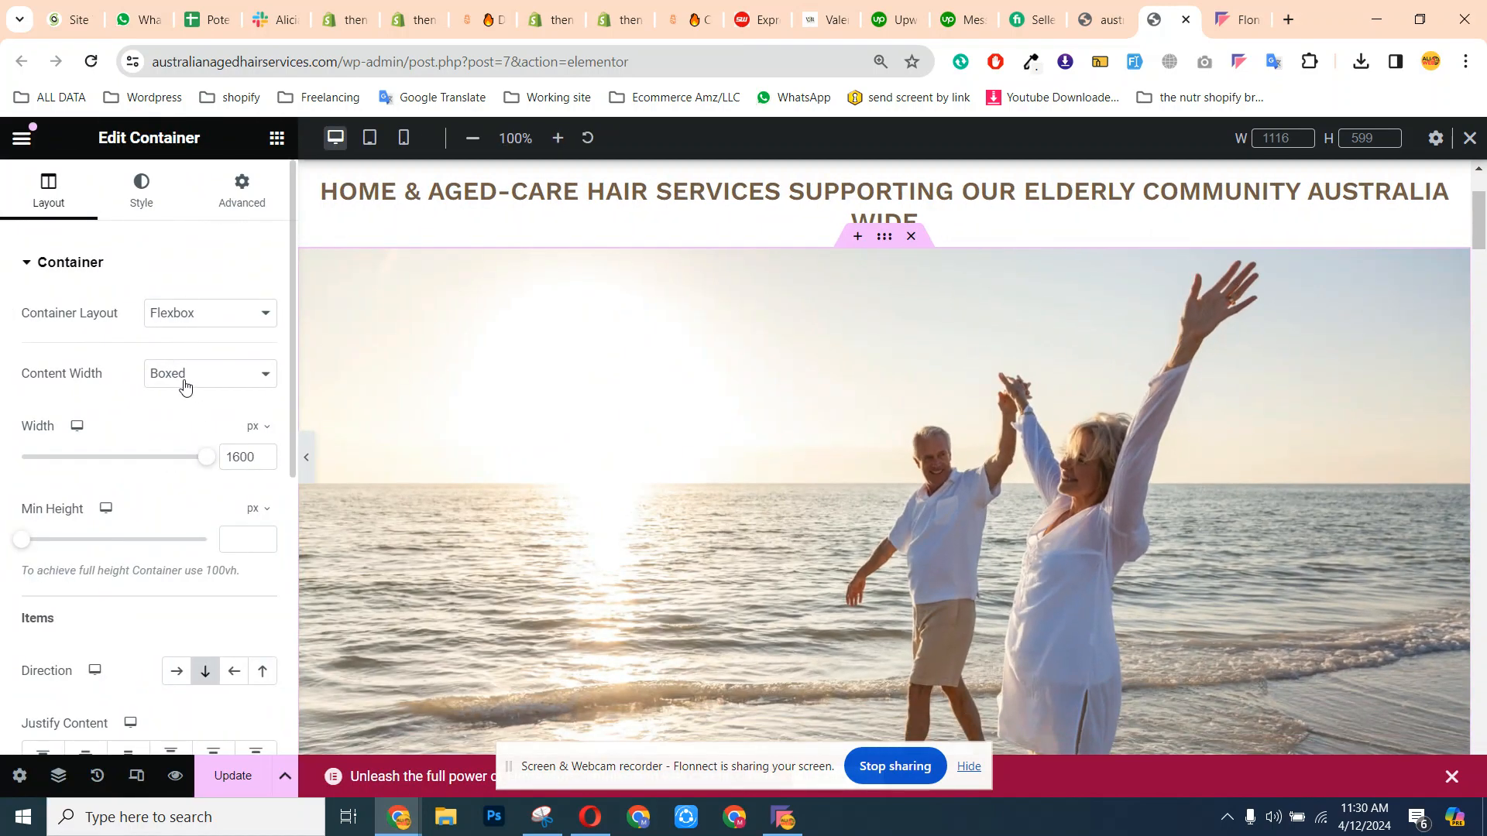
left_click(185, 383)
left_click(176, 412)
Set the beach image container's content width to Boxed at 1062 px and preview it without the editing panel.
left_click(197, 381)
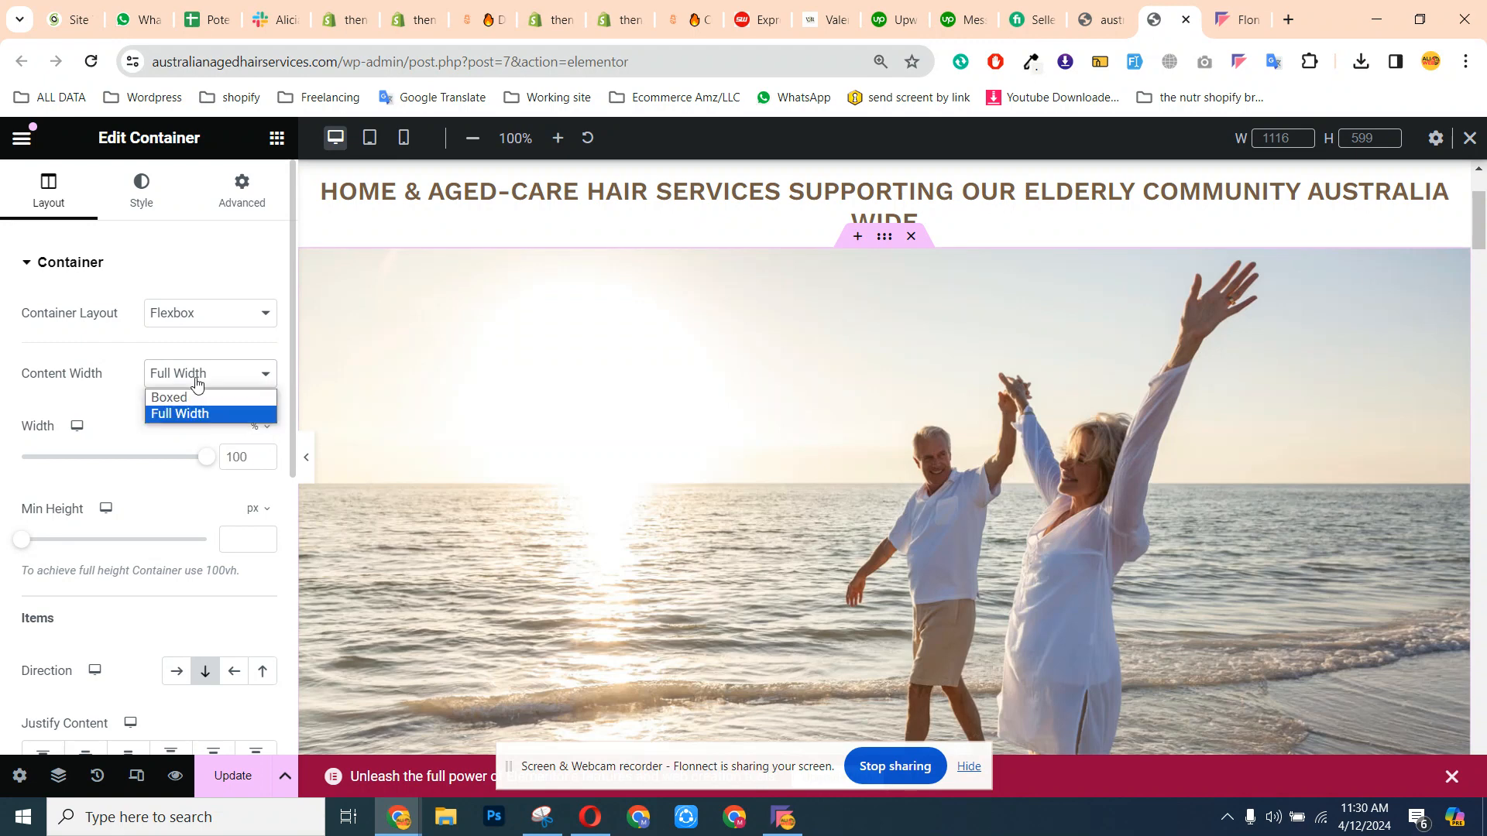
left_click(172, 397)
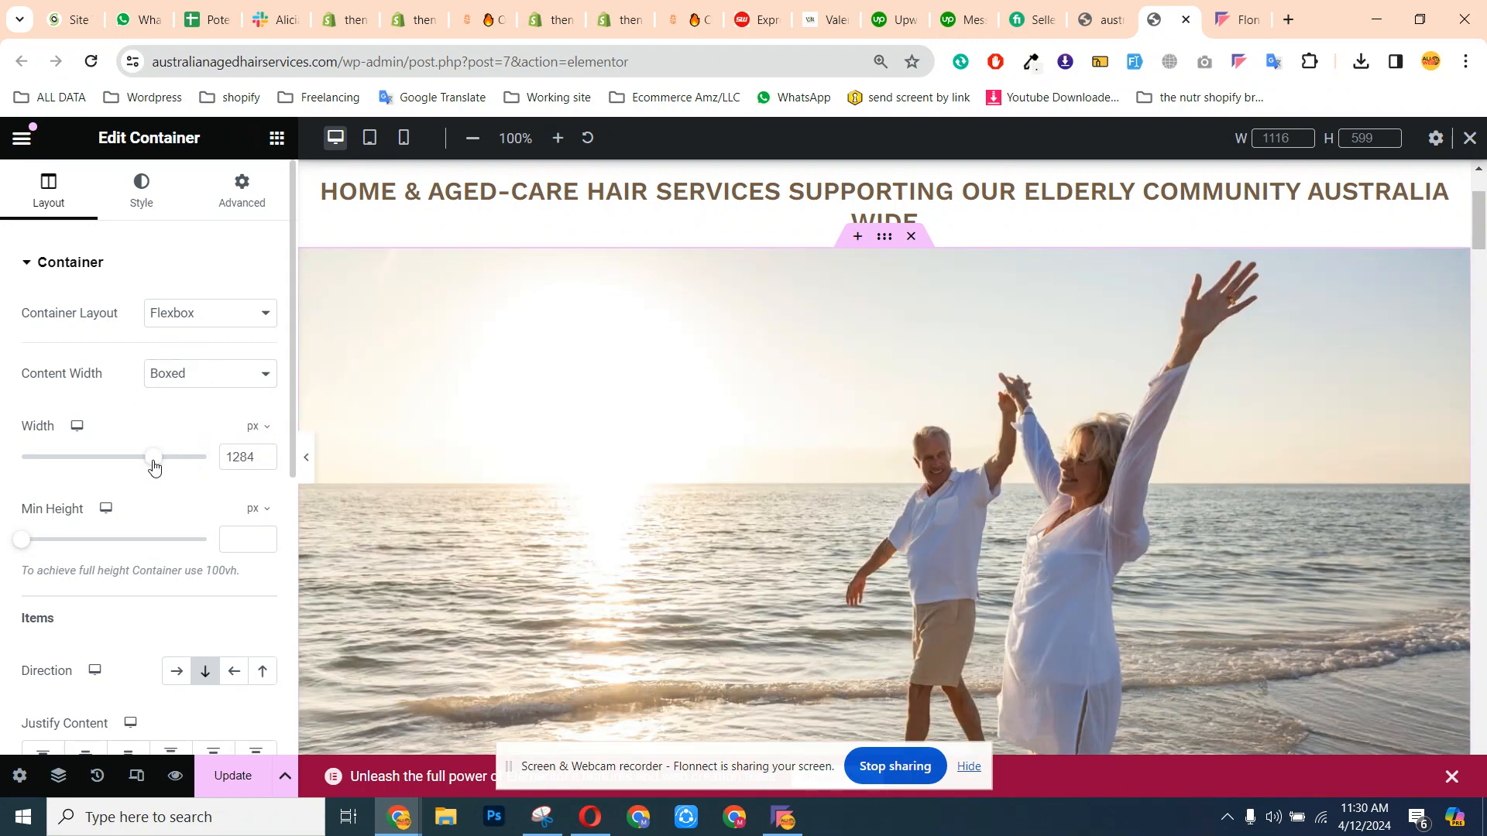
left_click_drag(150, 469, 130, 469)
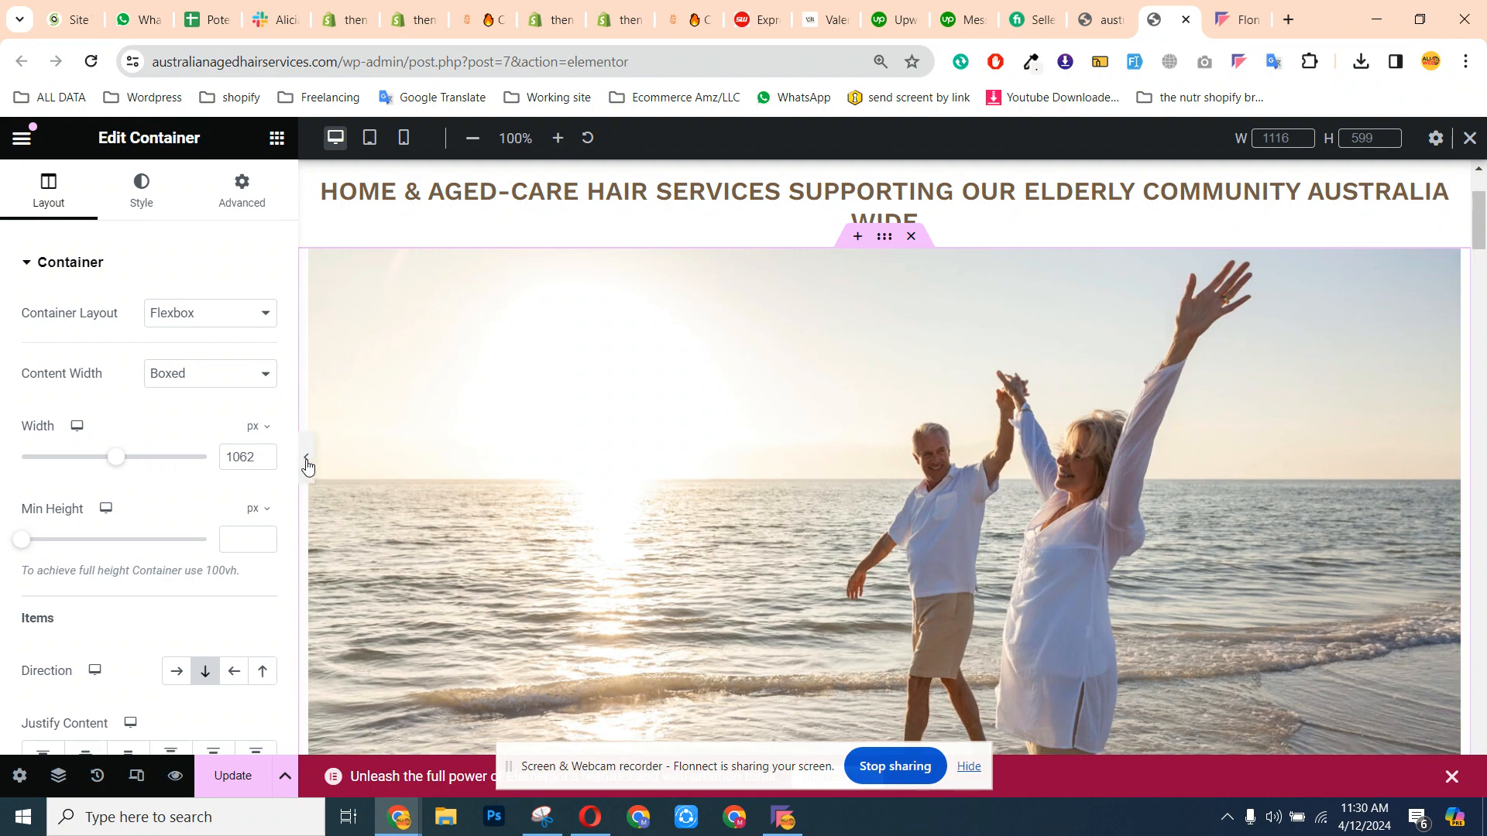
left_click(307, 458)
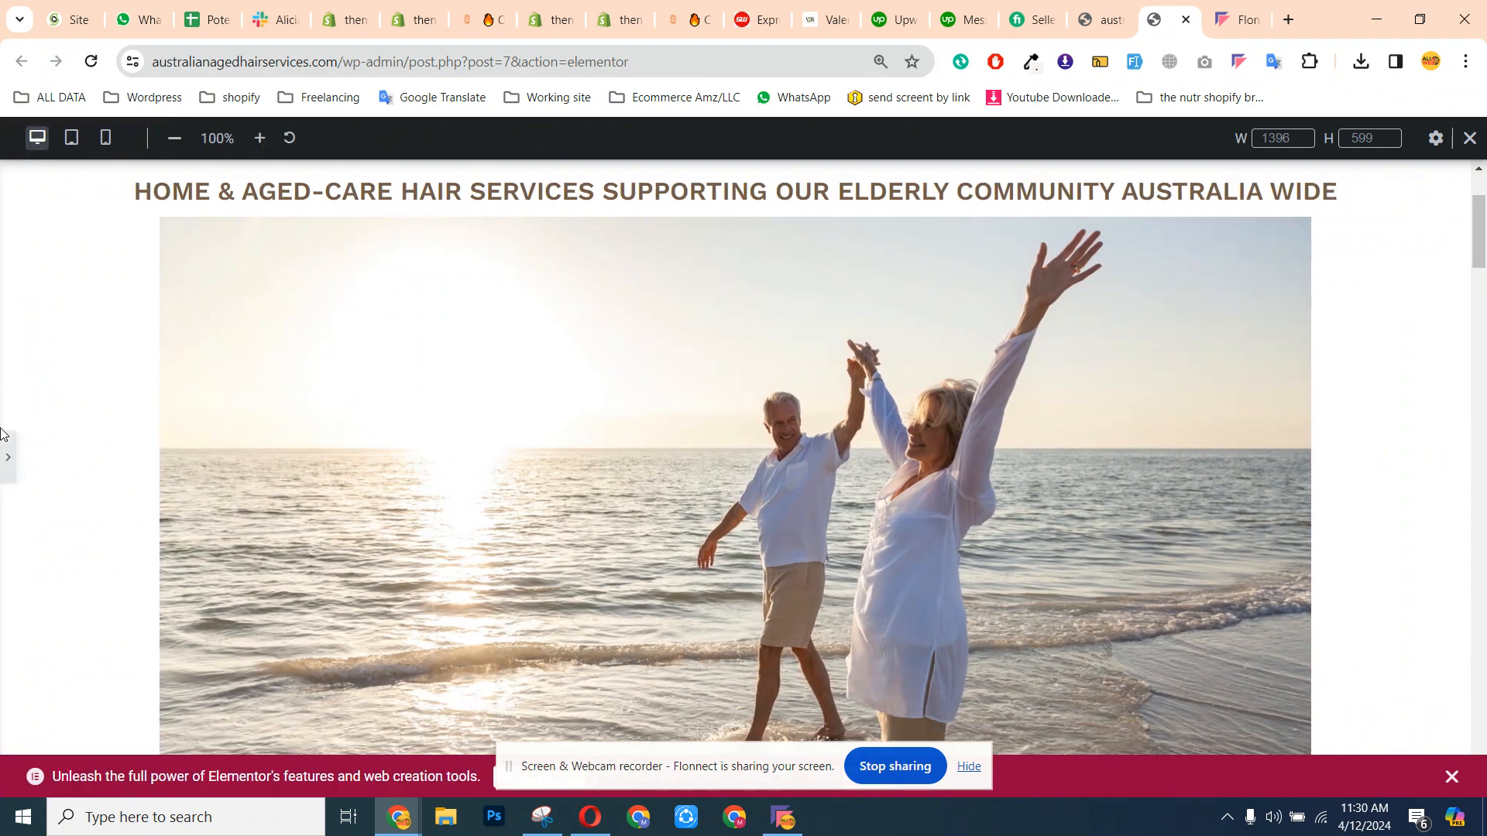
left_click(3, 459)
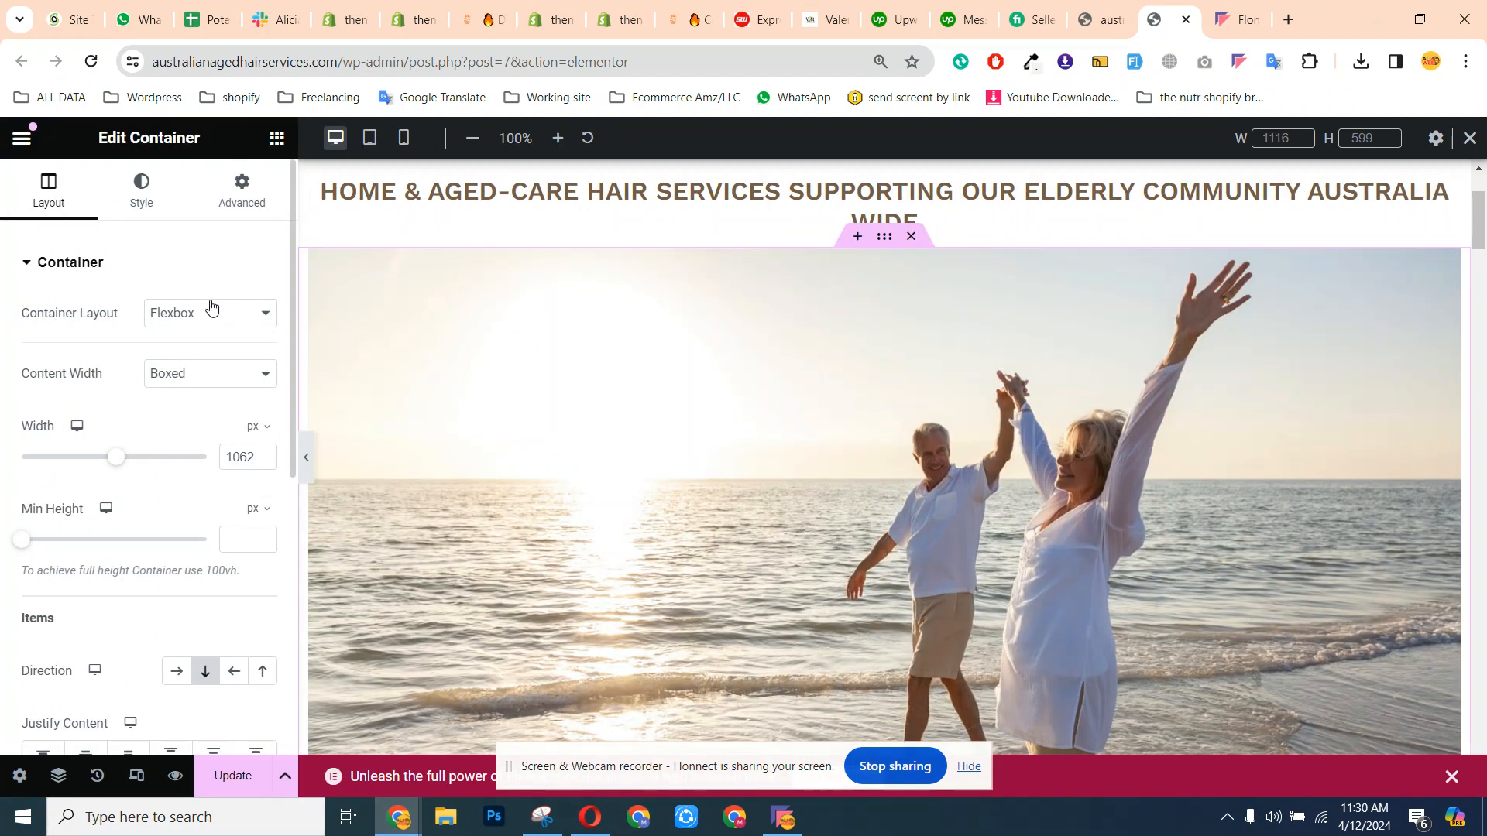
Keep the beach image container's layout as Flexbox and choose Full Width for its content width.
left_click(211, 307)
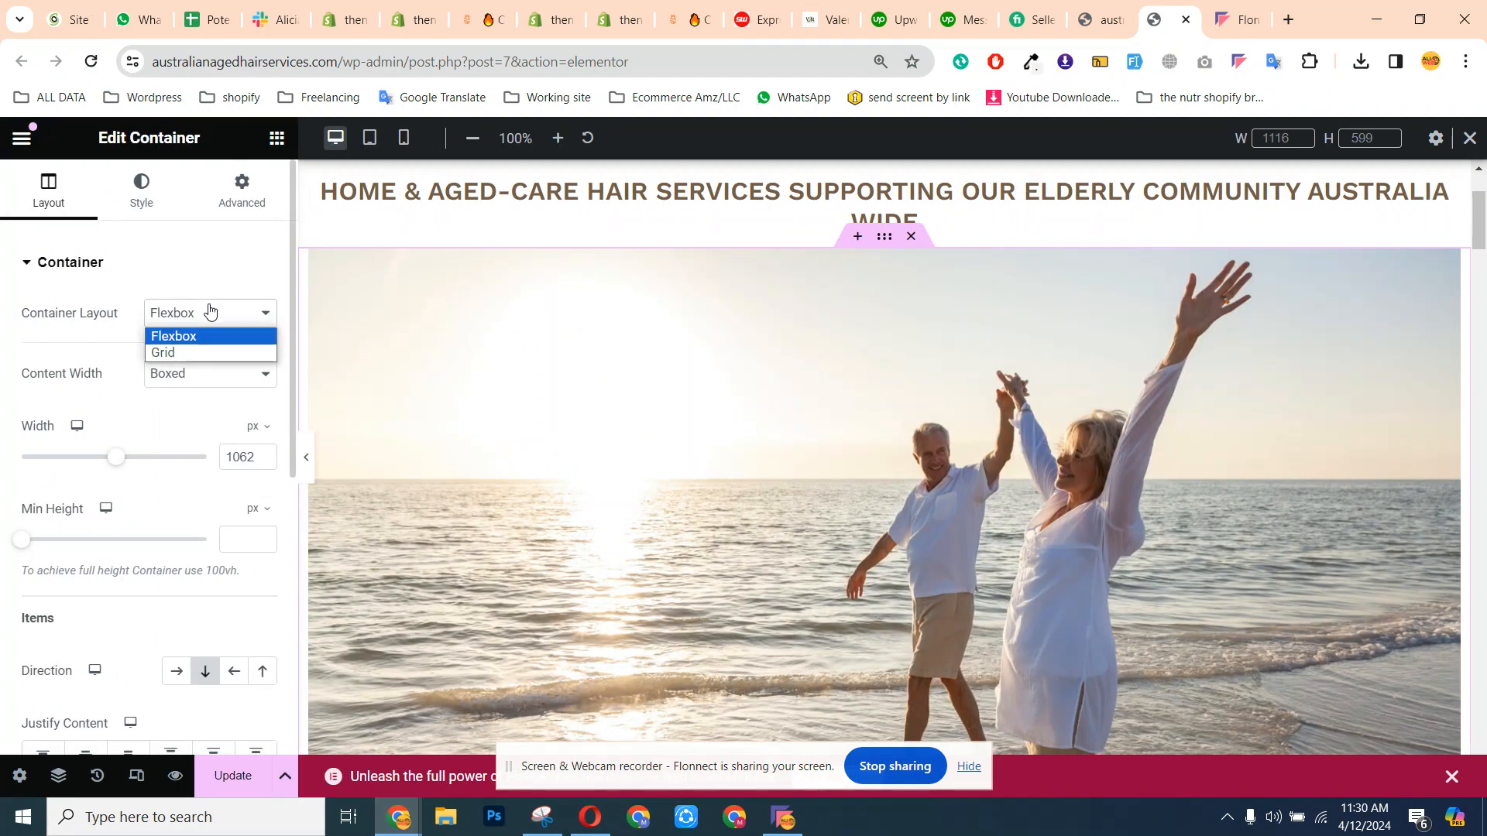
left_click(172, 333)
left_click(170, 375)
left_click(180, 415)
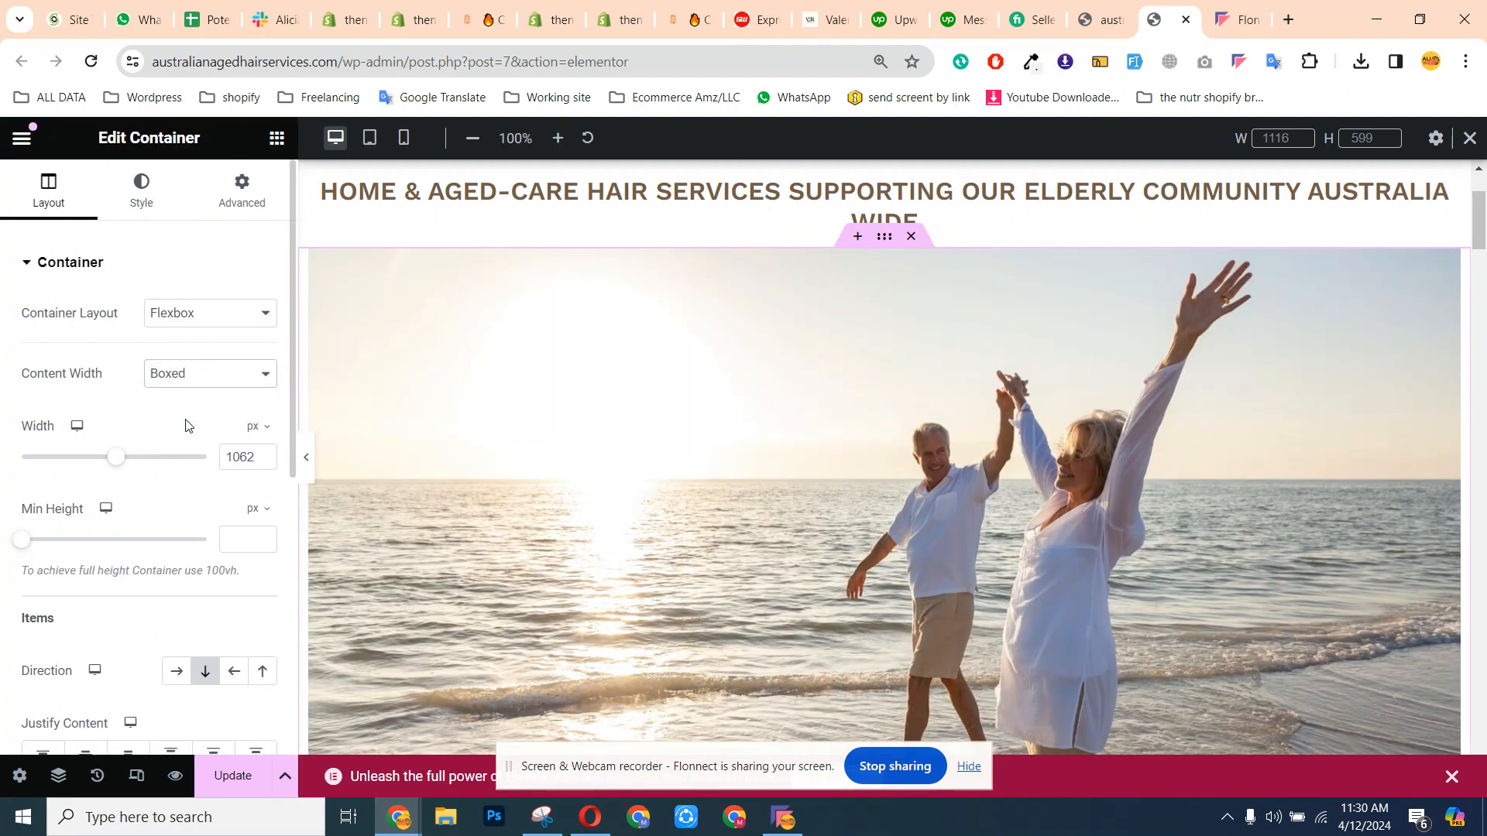
Save the page changes and check the home page down to the founder section in the tablet preview.
left_click(226, 776)
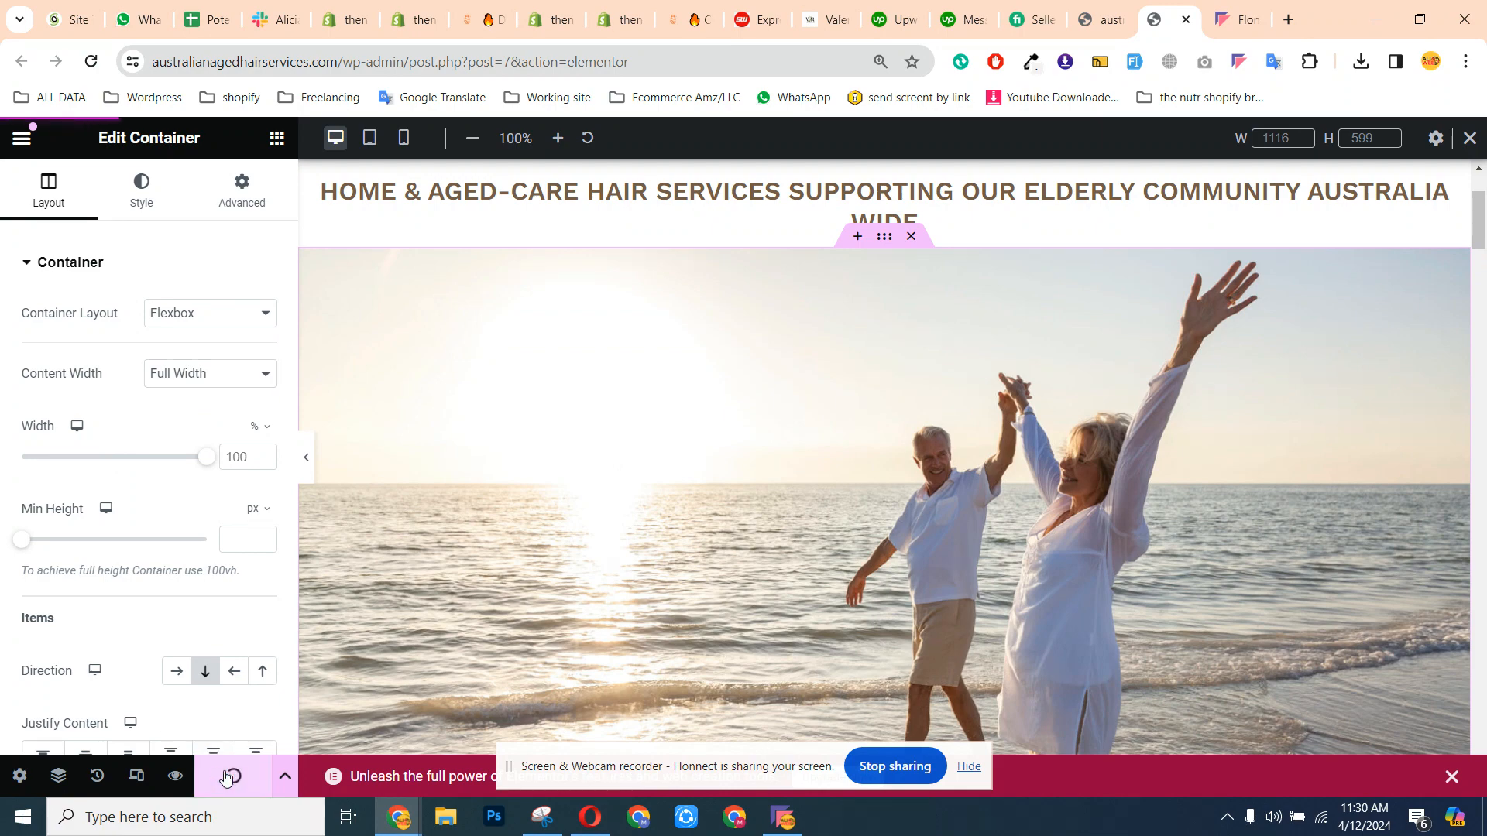
left_click(369, 138)
mouse_move(1297, 286)
left_mouse_down()
mouse_move(1295, 201)
mouse_move(1351, 751)
mouse_move(1332, 330)
left_mouse_up()
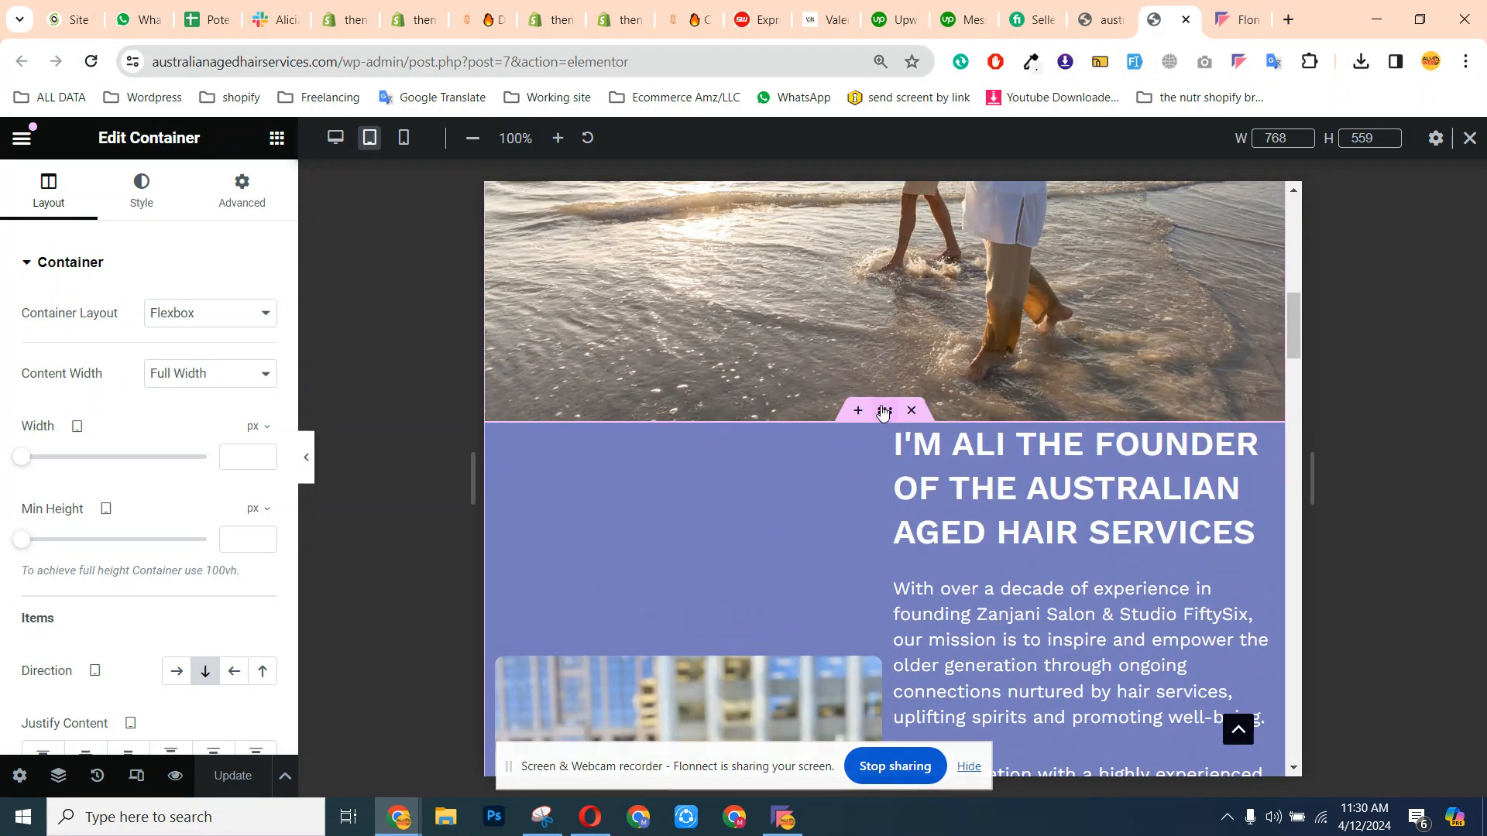
Check the founder section container's margin and padding settings in the tablet view and select the founder heading.
left_click(884, 411)
left_click(232, 194)
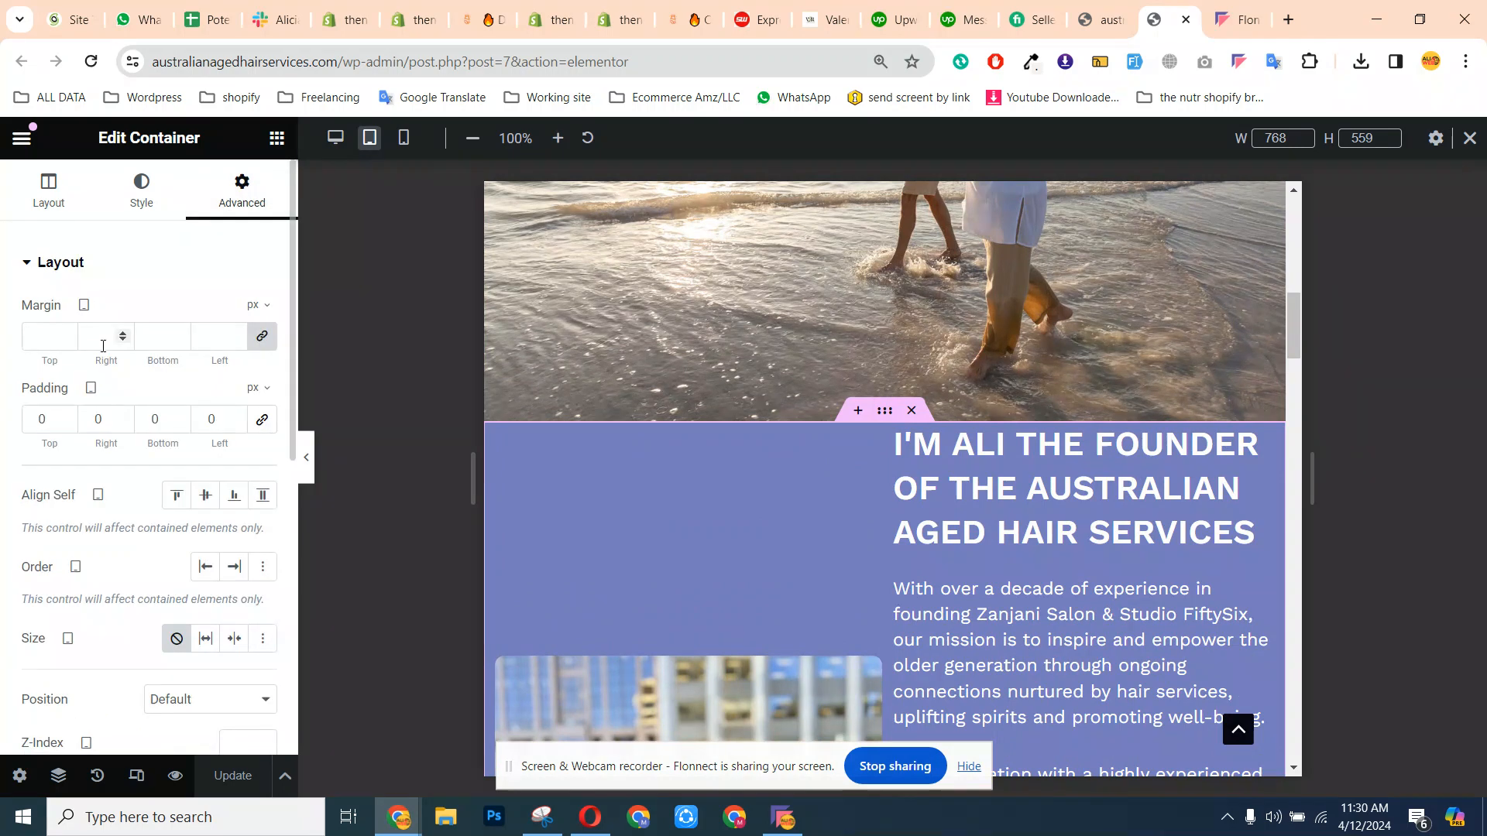
left_click(904, 436)
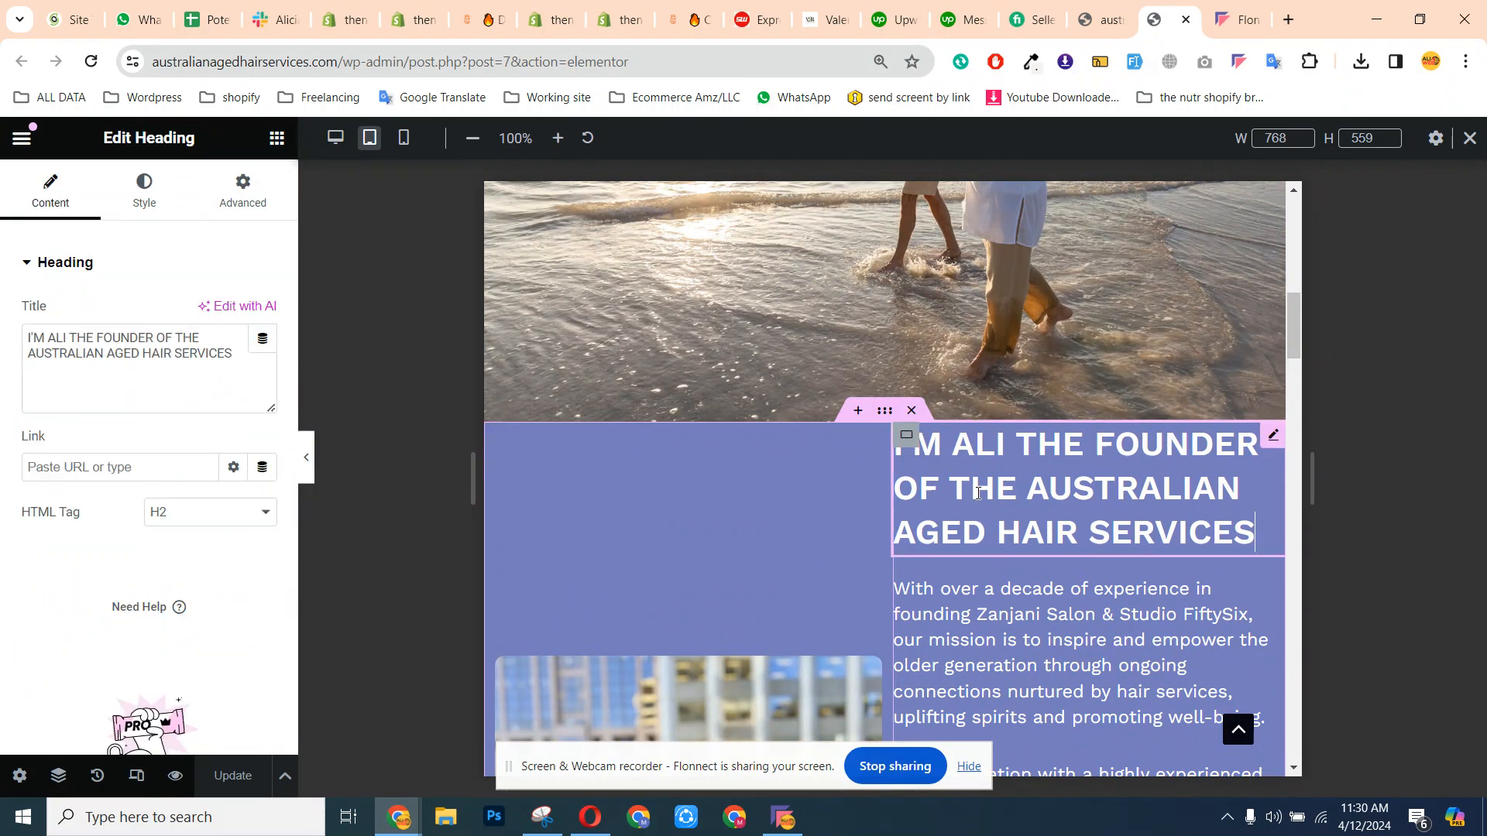
Look through the page in the mobile preview up to the header and return to the desktop view.
left_click(404, 138)
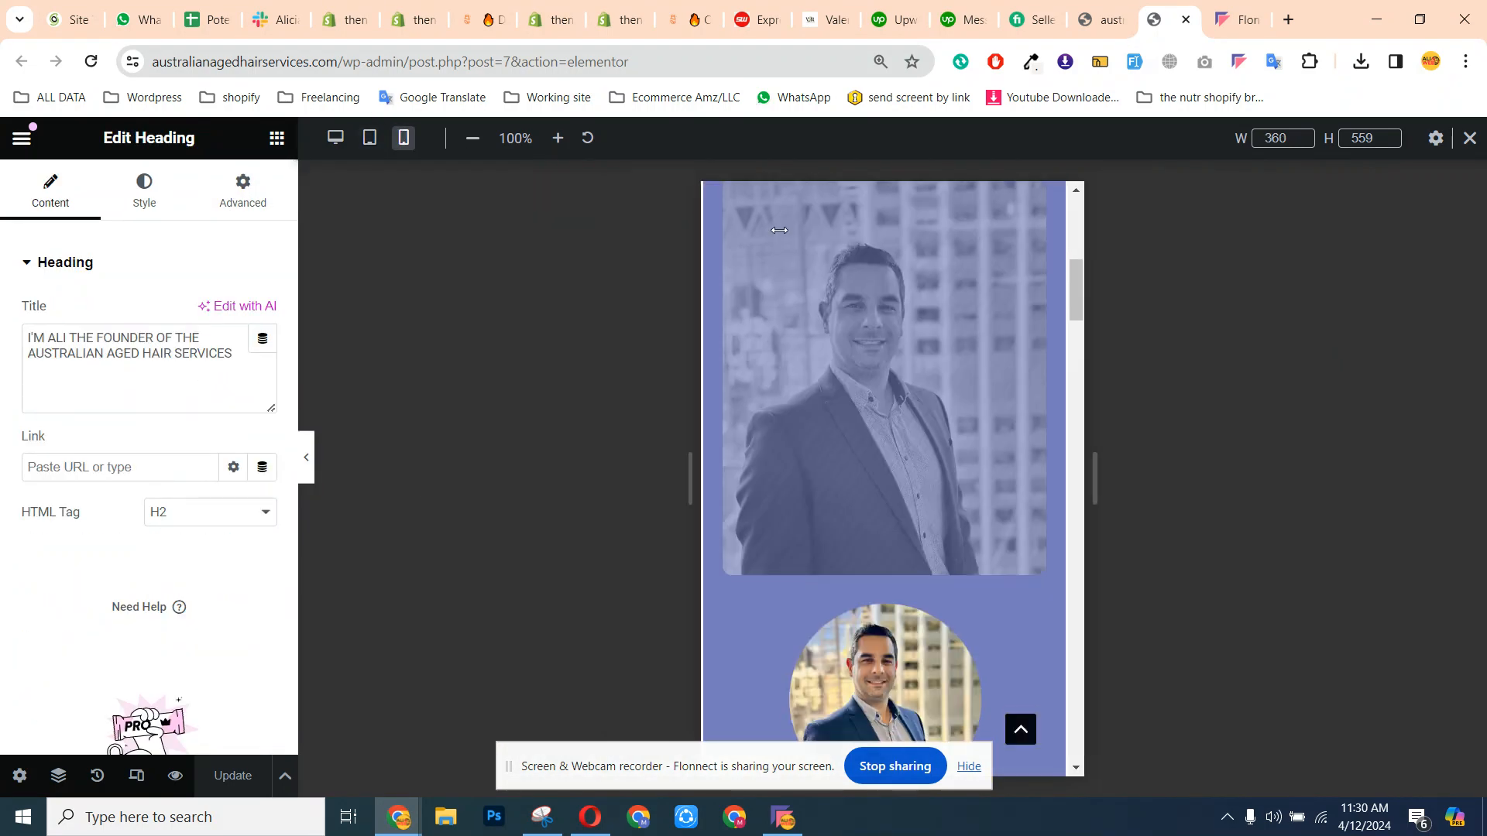
scroll(1076, 335, "down", 3)
left_click_drag(1076, 335, 1046, 202)
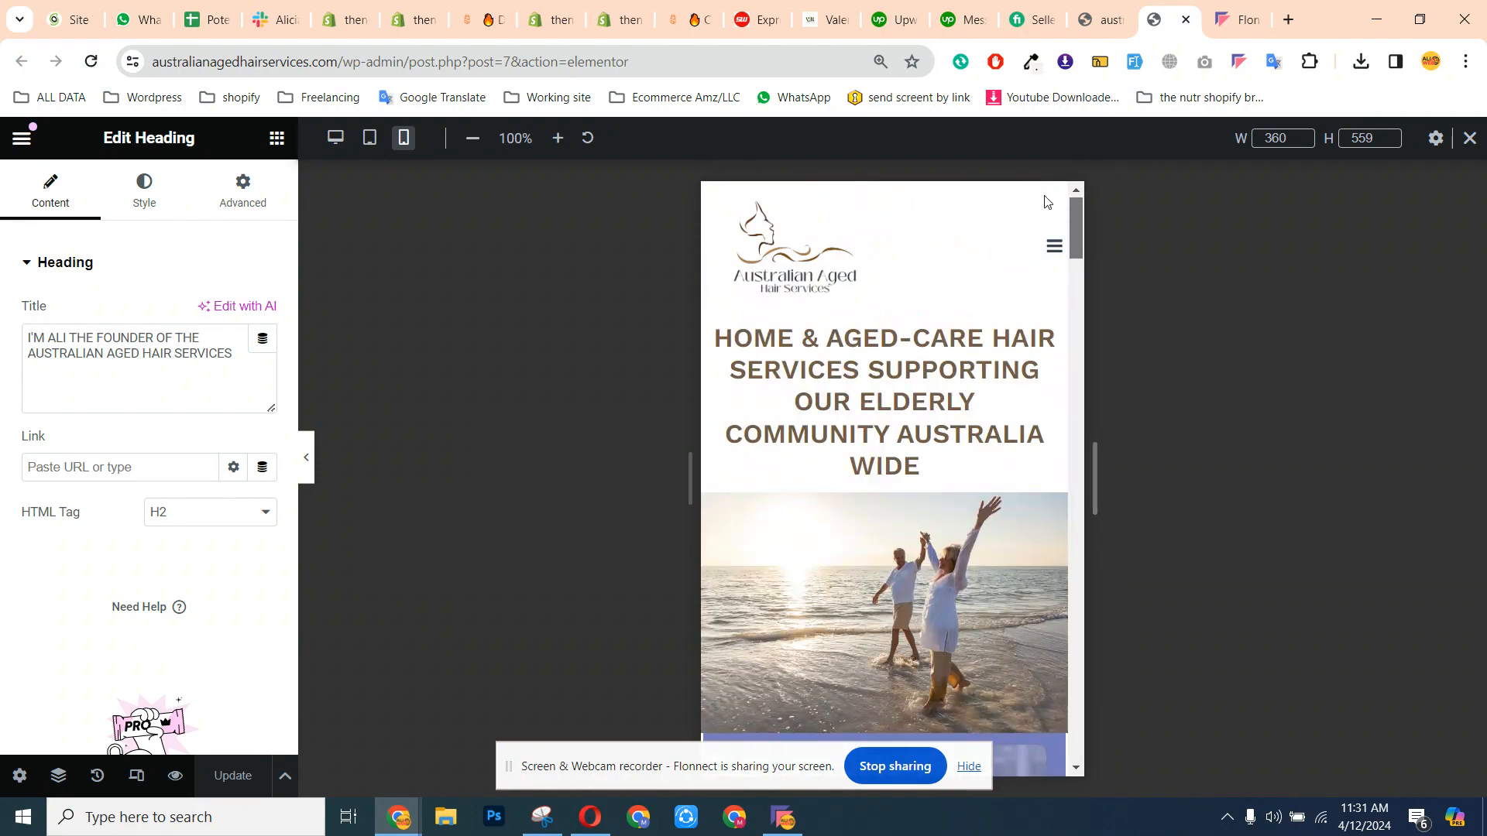
left_click(336, 140)
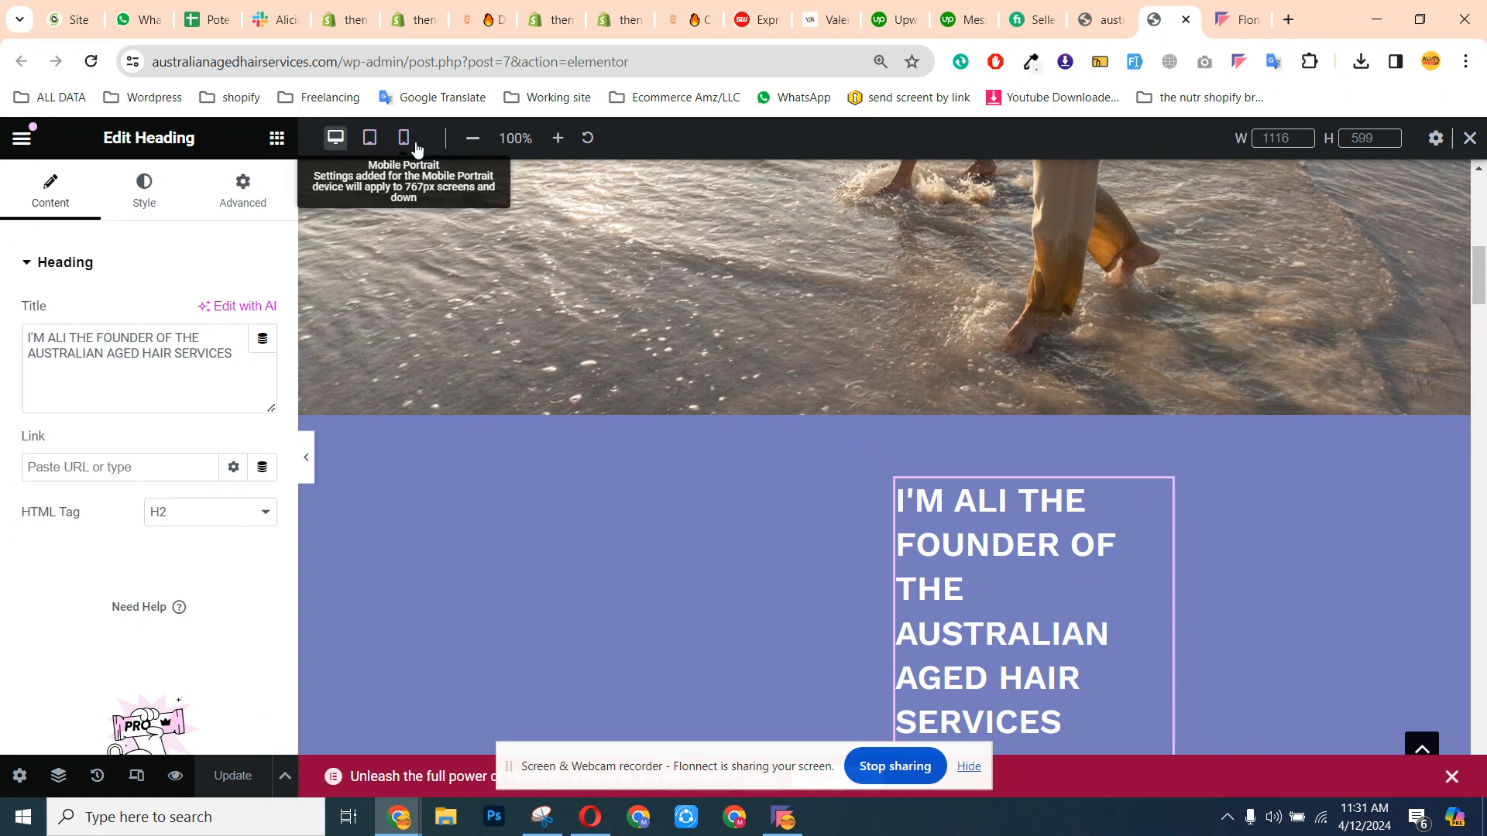
Compare the founder heading's margin settings across the desktop, tablet and mobile views, ending in the tablet view.
left_click(226, 203)
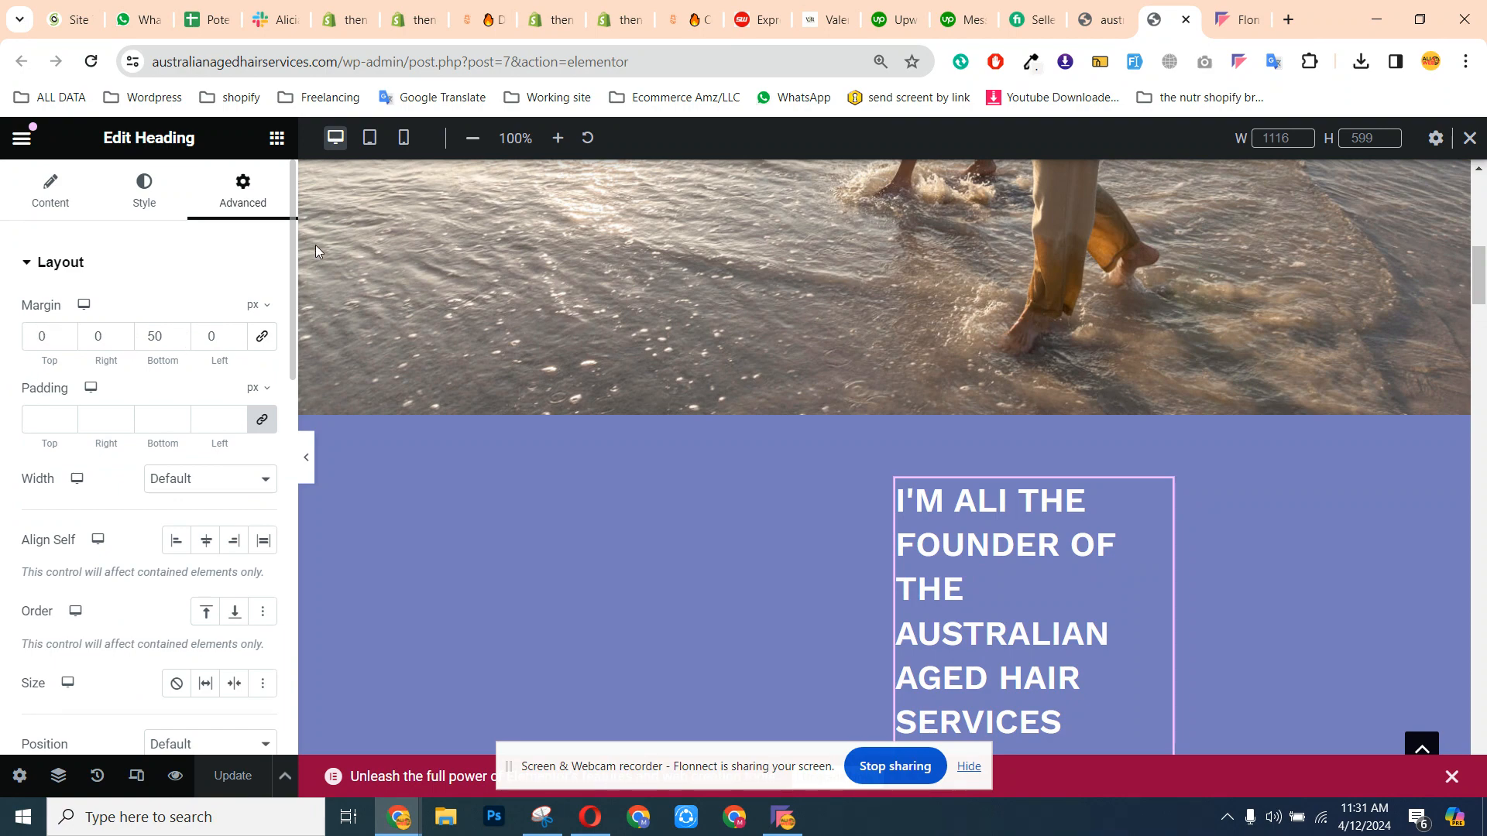
left_click(369, 138)
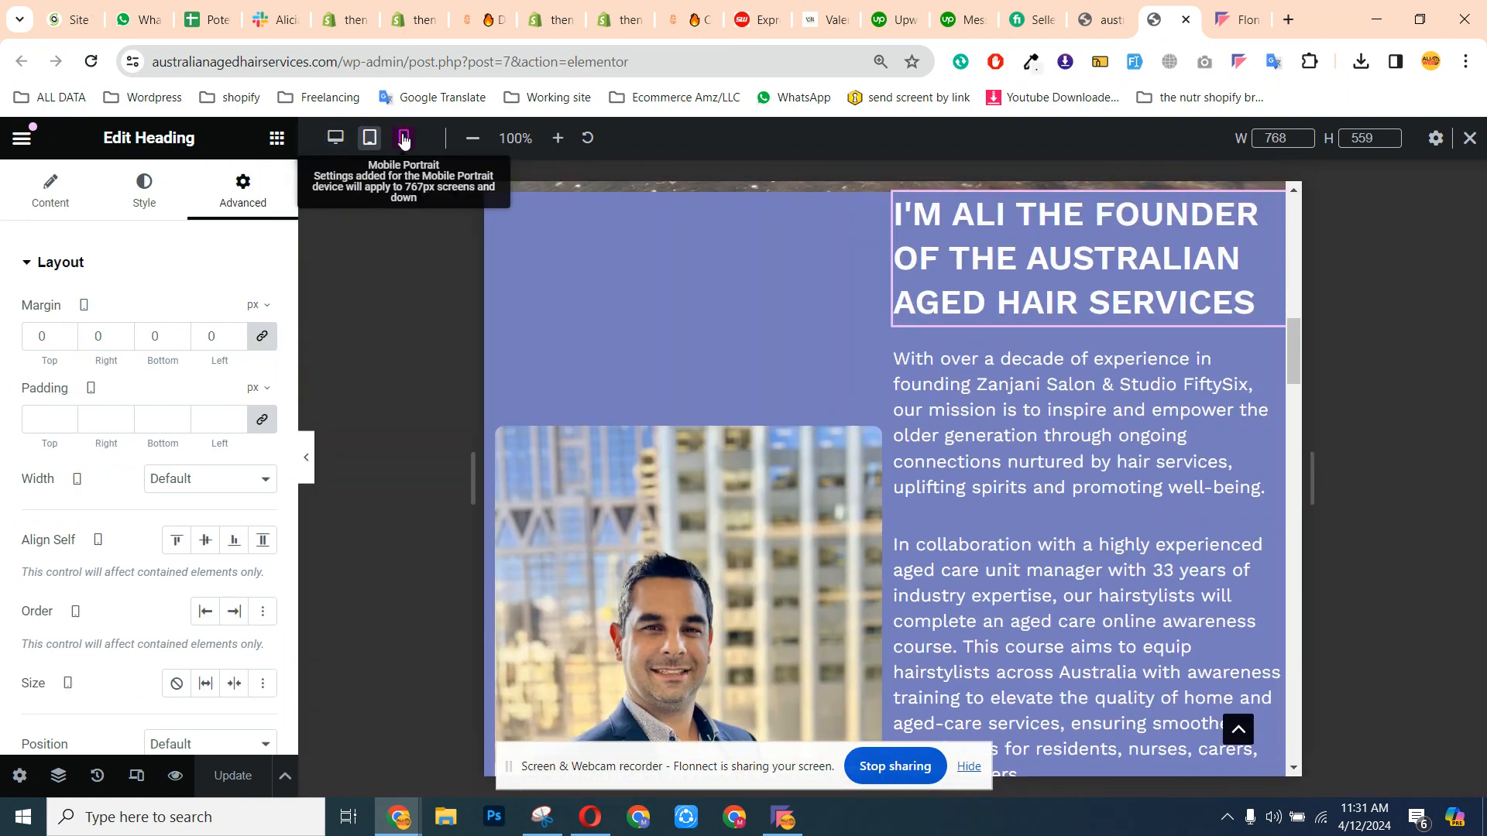
left_click(403, 138)
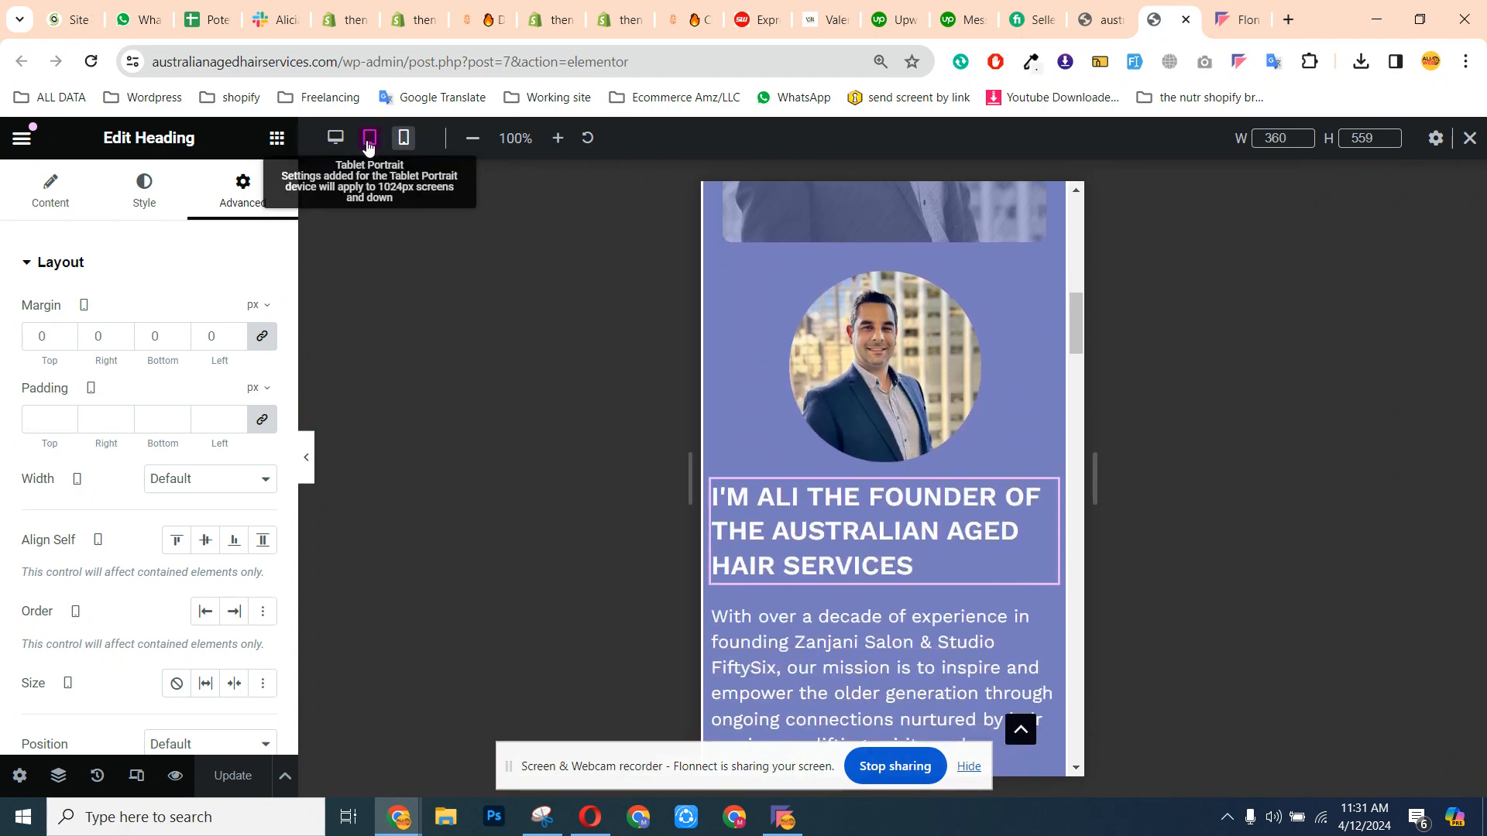
left_click(370, 141)
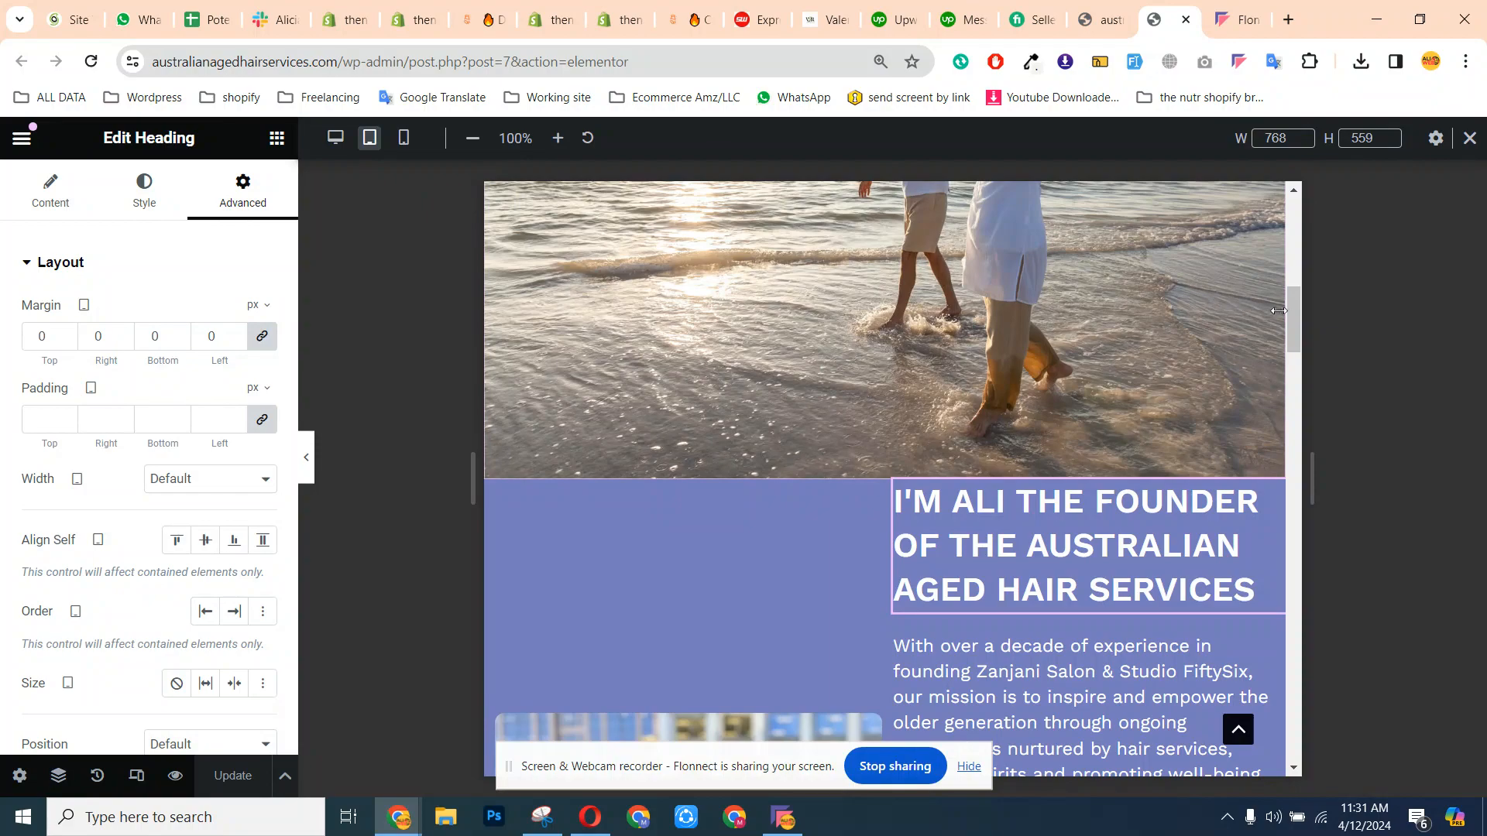
Look over the founder section and header in the tablet preview and compare them with the desktop layout.
mouse_move(1292, 314)
left_mouse_down()
mouse_move(1289, 236)
mouse_move(1304, 471)
mouse_move(1295, 438)
left_mouse_up()
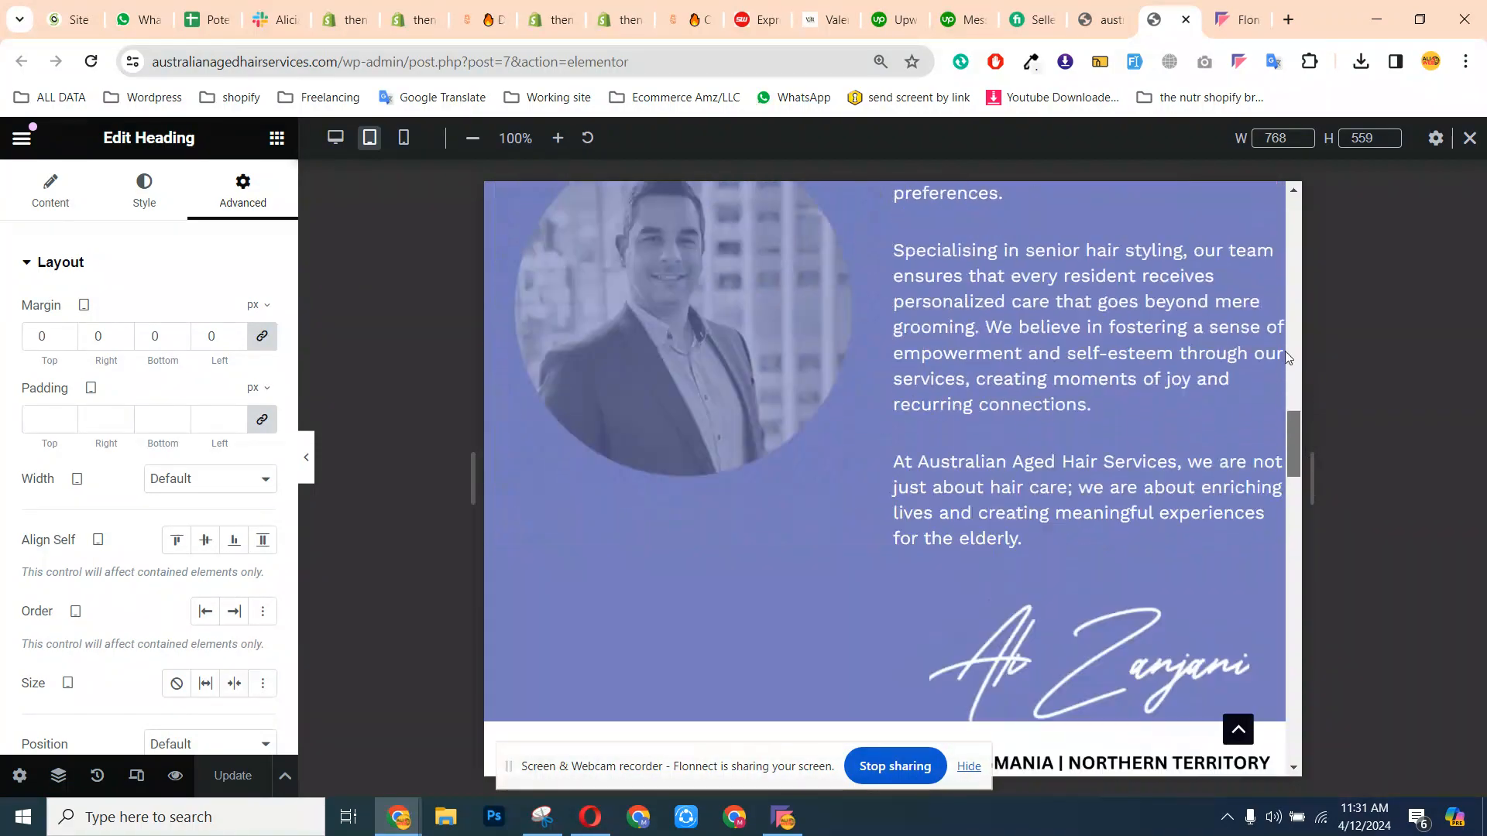
left_click_drag(1286, 352, 1284, 268)
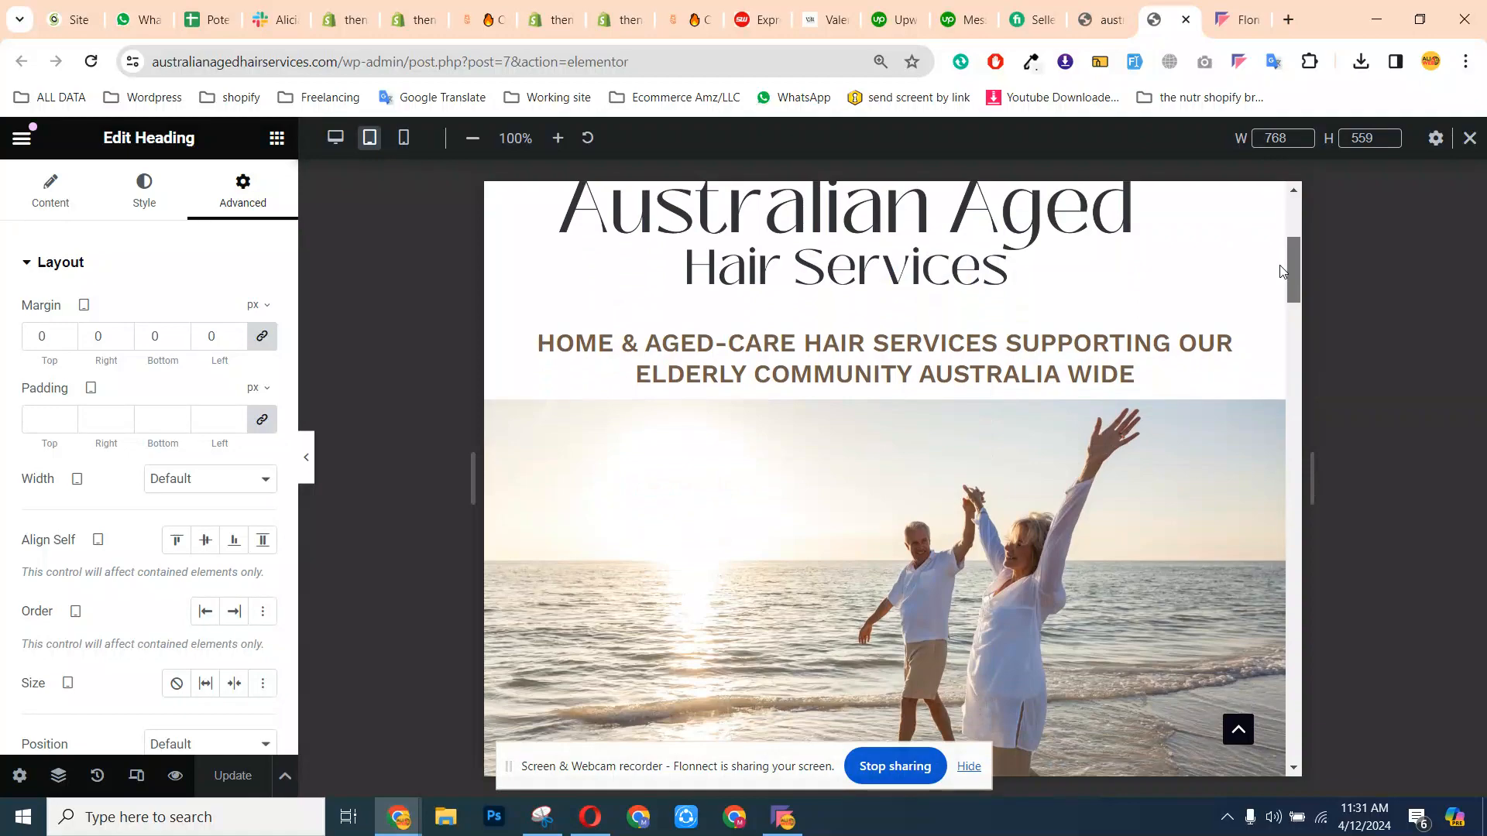
left_click(336, 138)
left_click(1298, 411)
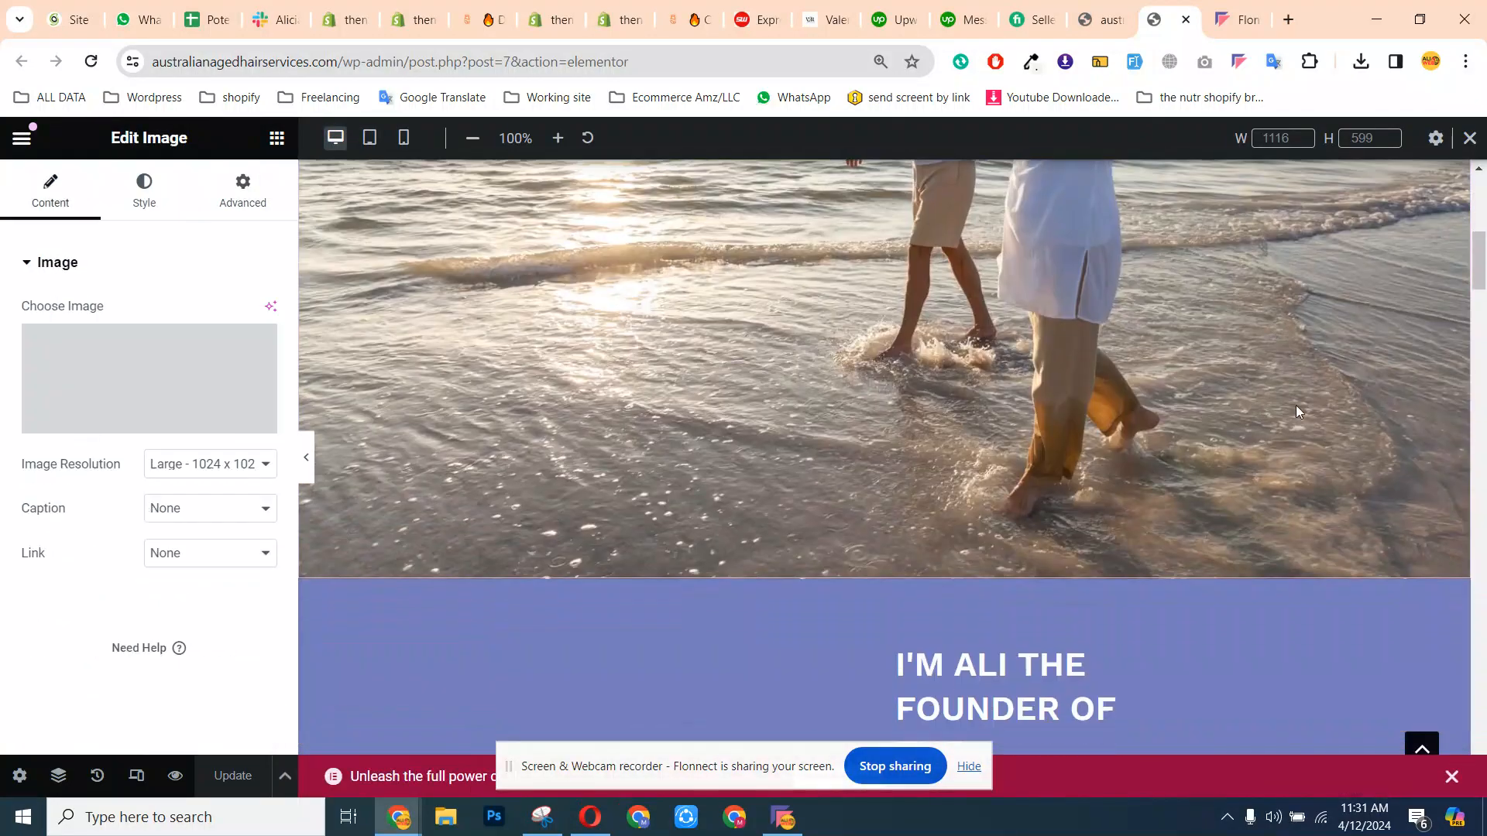
scroll(1296, 408, "down", 2)
left_click_drag(1480, 266, 1480, 186)
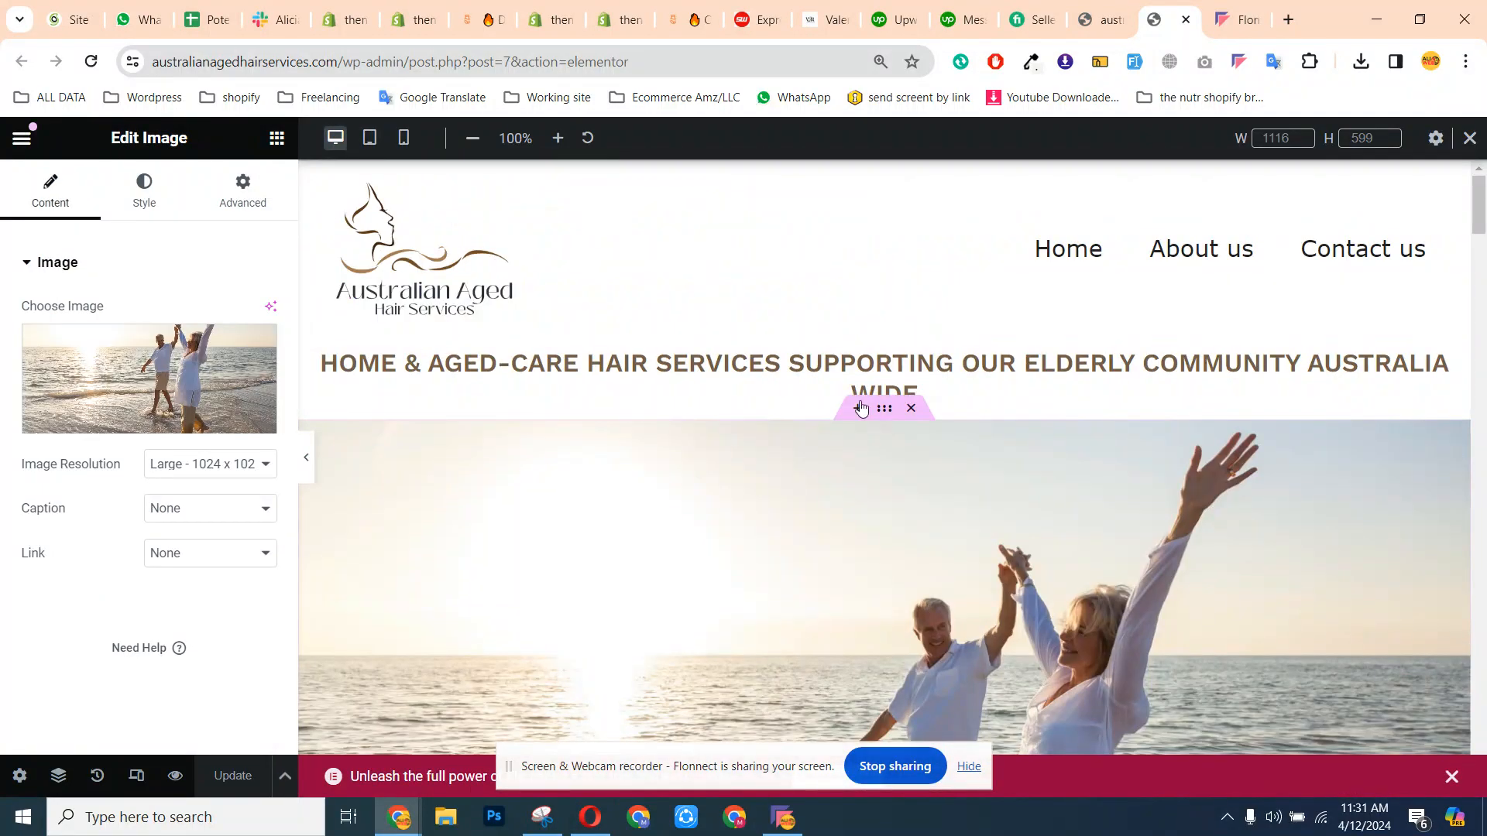
Set the desktop top margin of the tagline heading above the beach image to 100 px.
left_click(840, 373)
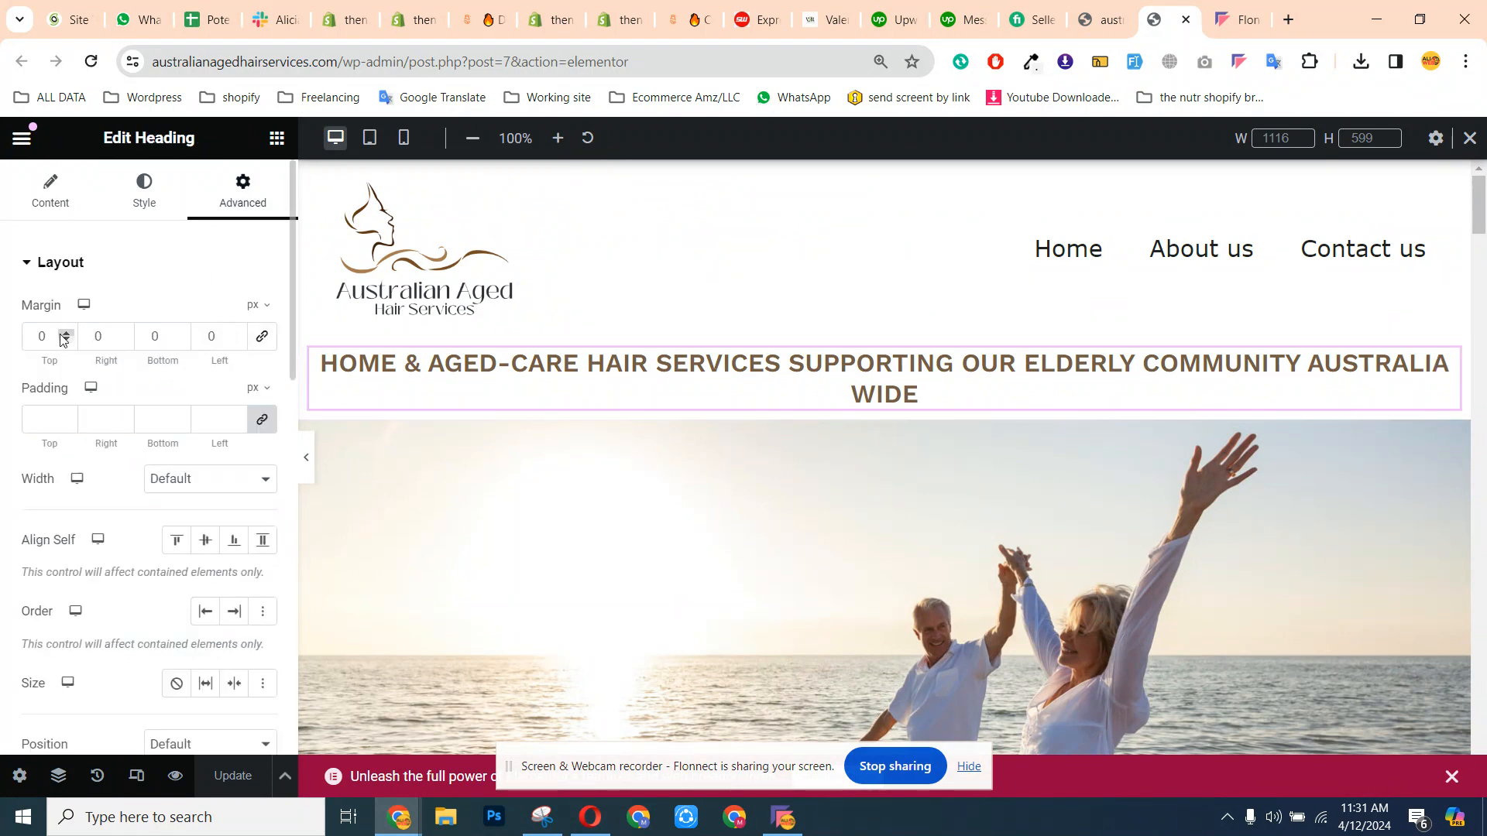
type("1--")
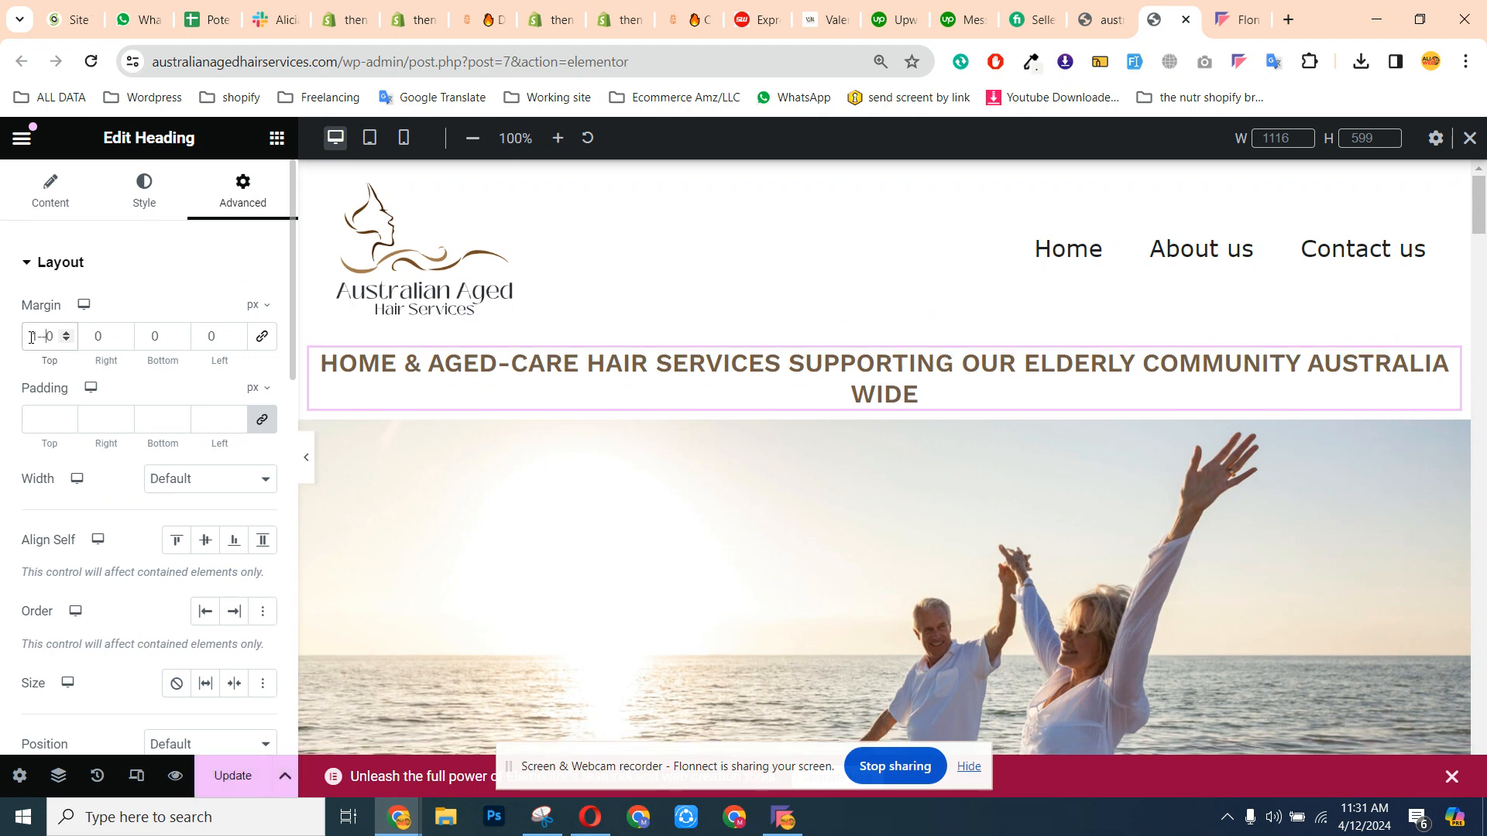
key("BackSpace")
type("100")
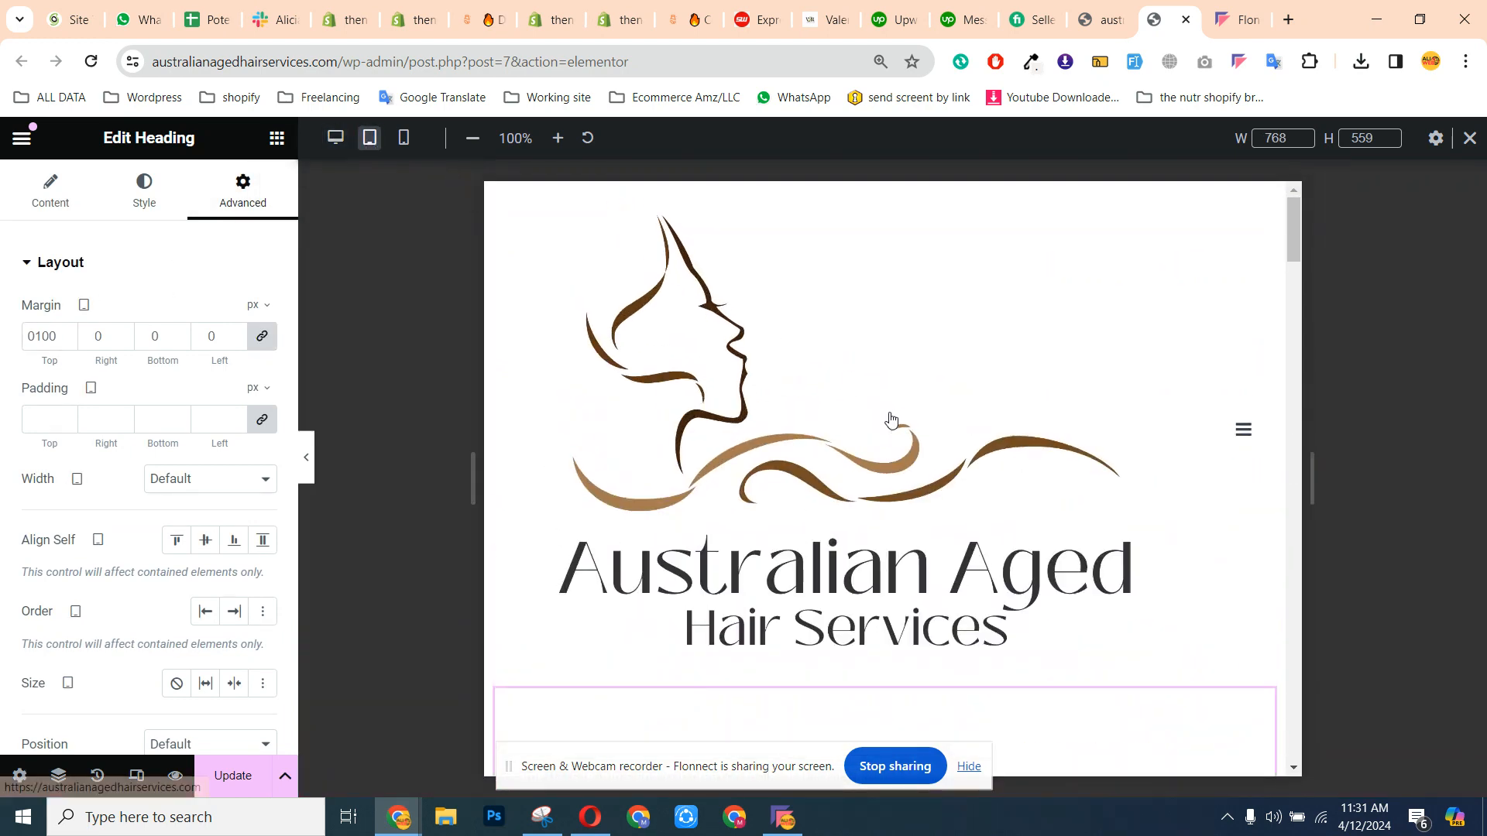
Enter -3 px for the tagline heading's linked tablet margins and raise them to 0 px.
left_click_drag(1297, 258, 1294, 285)
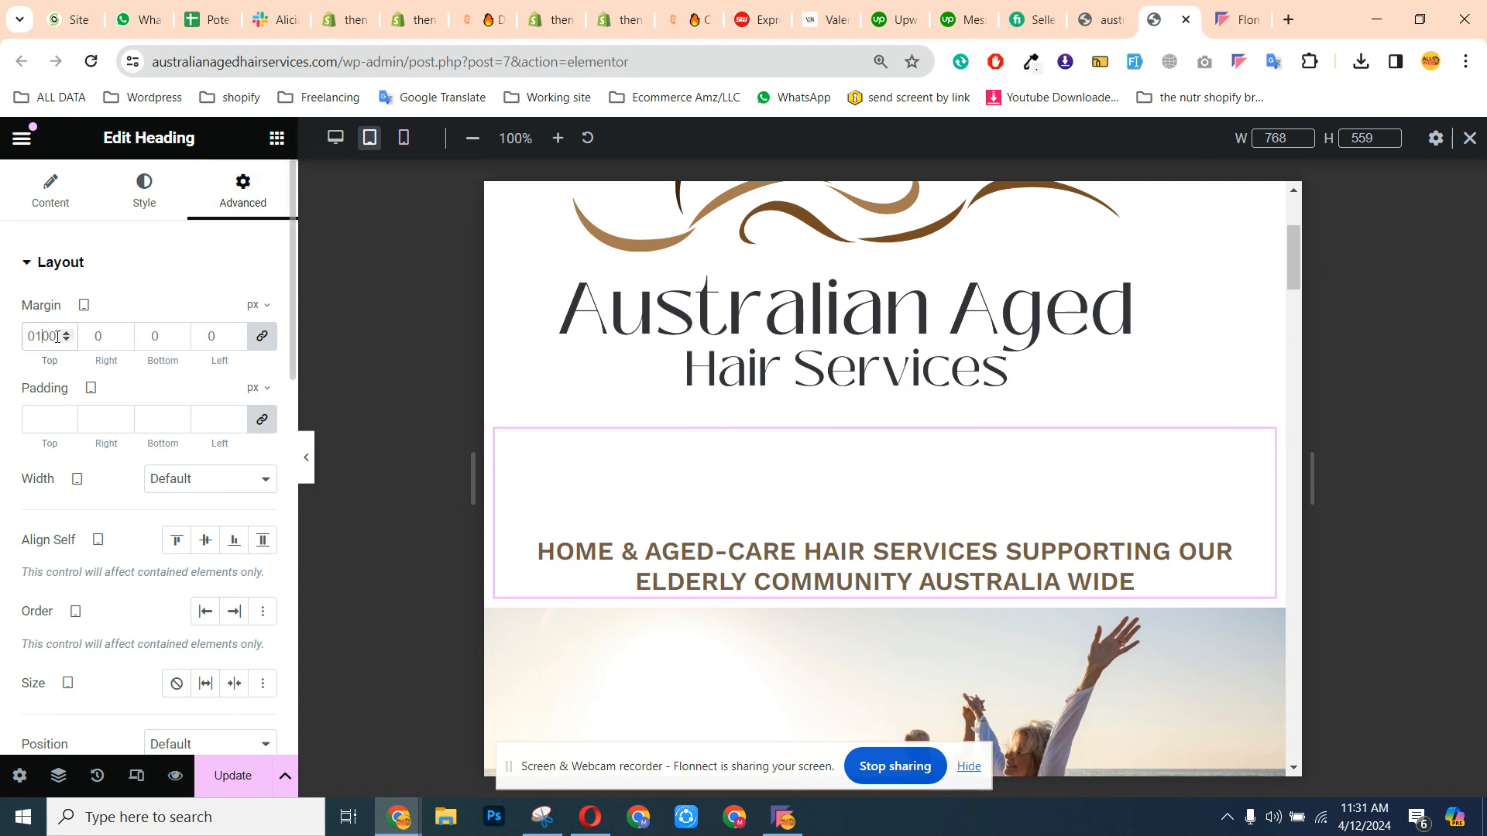
type("-3")
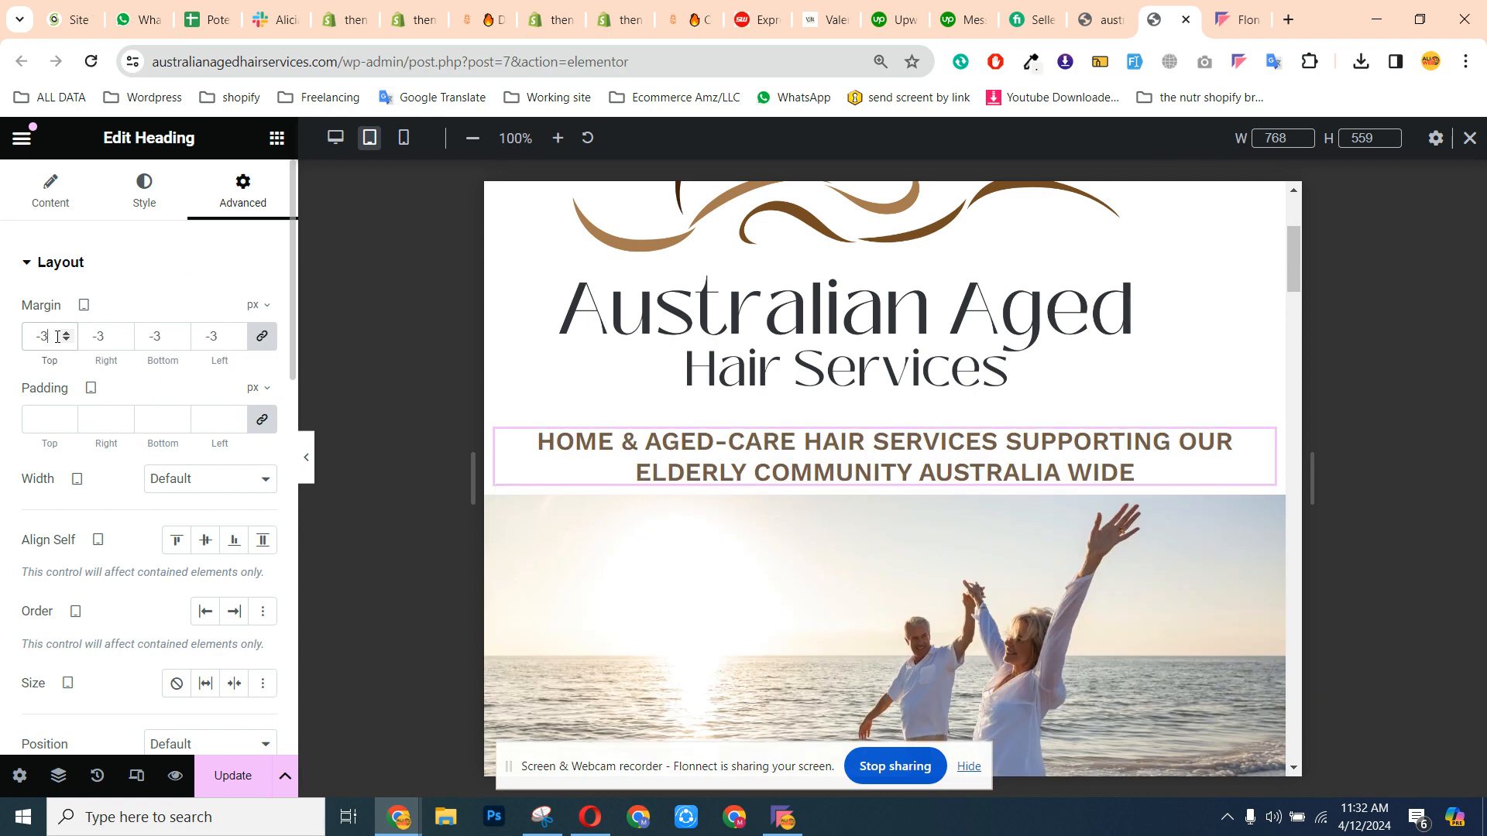
key("Up")
key("Up")
key("Up")
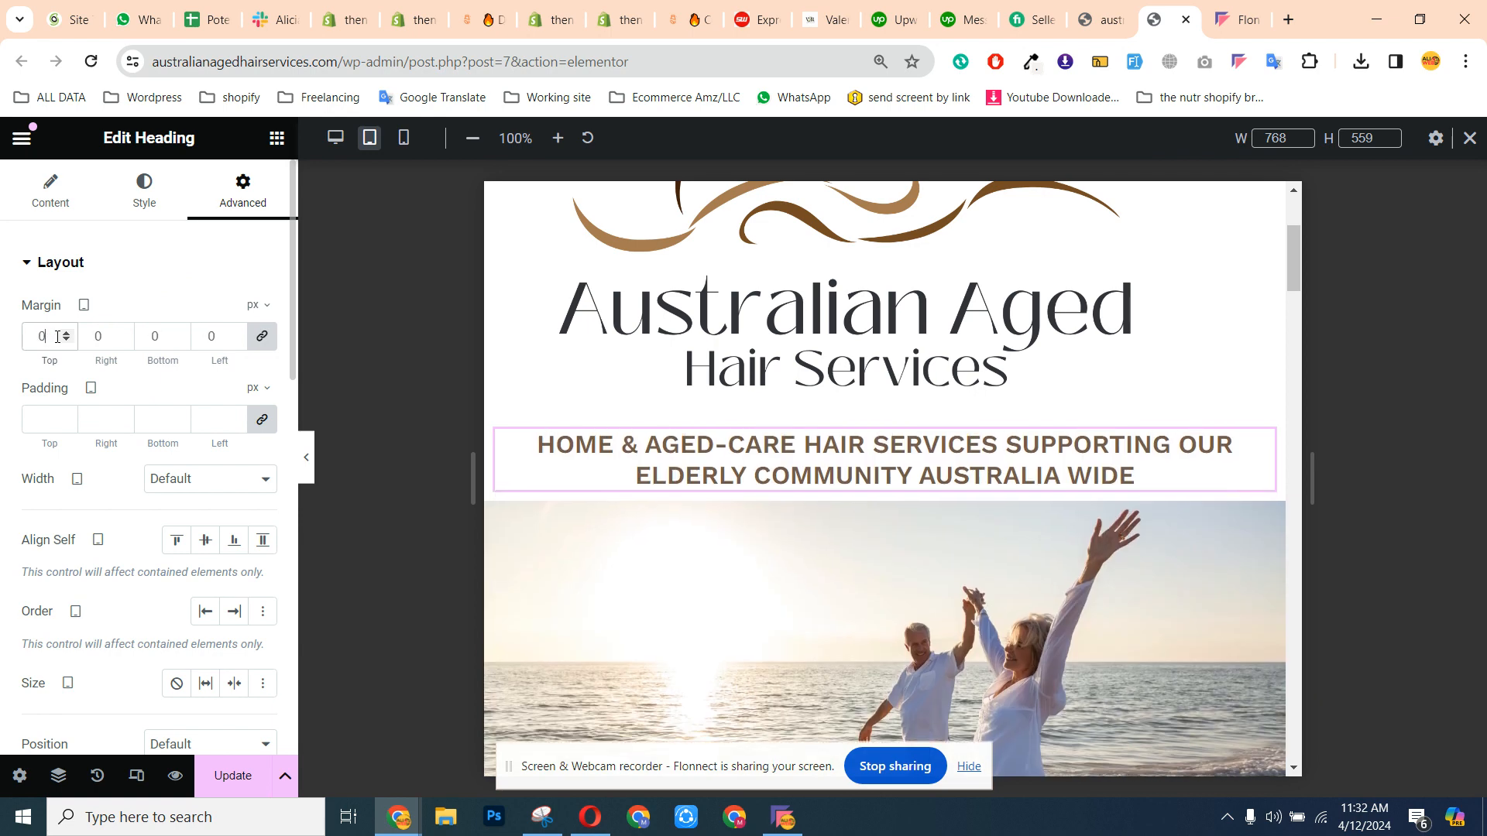
Check the tagline heading in the mobile view and set its desktop top margin to 0 px.
left_click(404, 138)
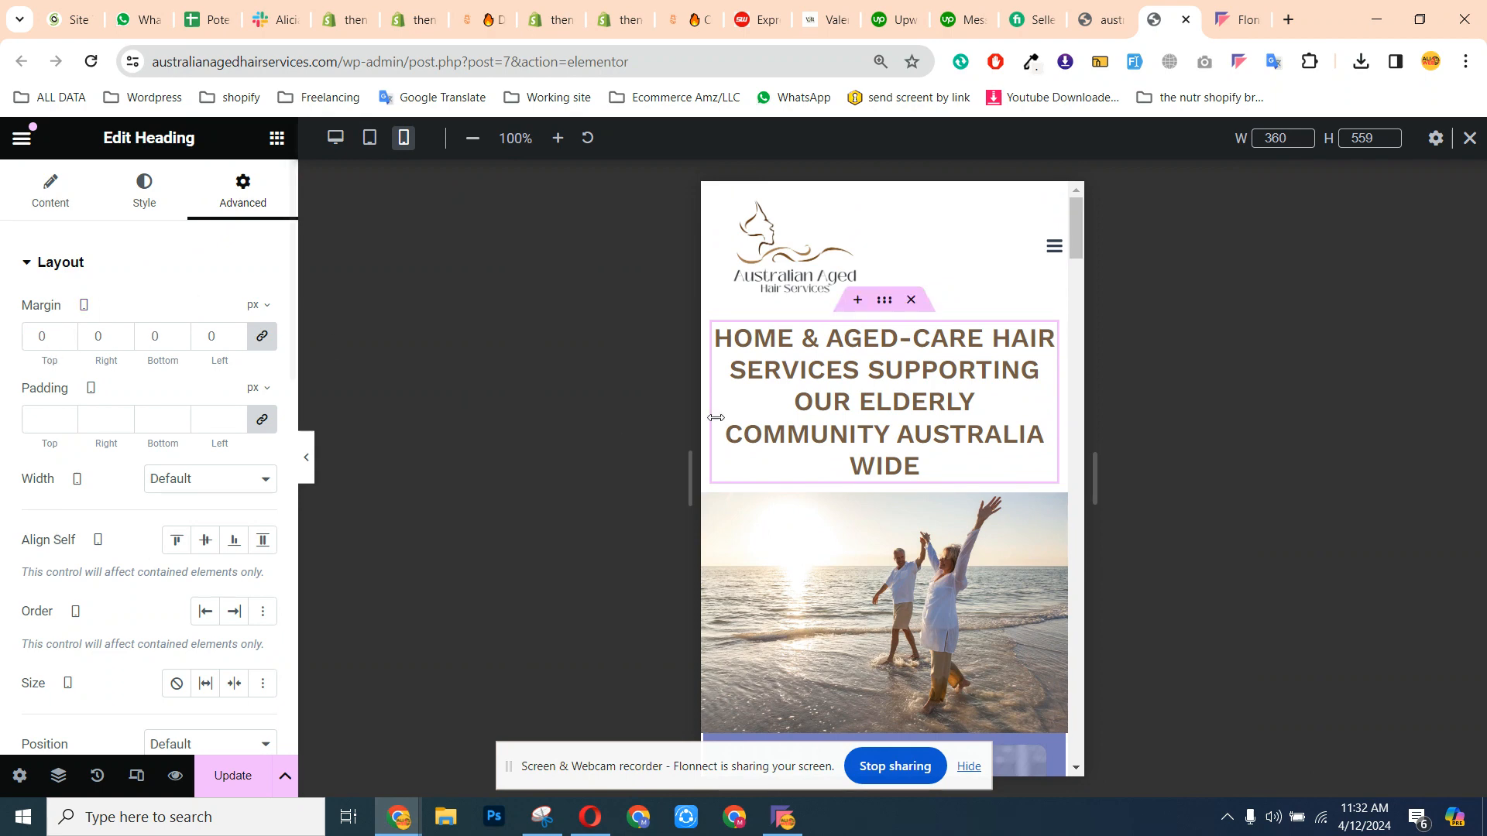
left_click(335, 138)
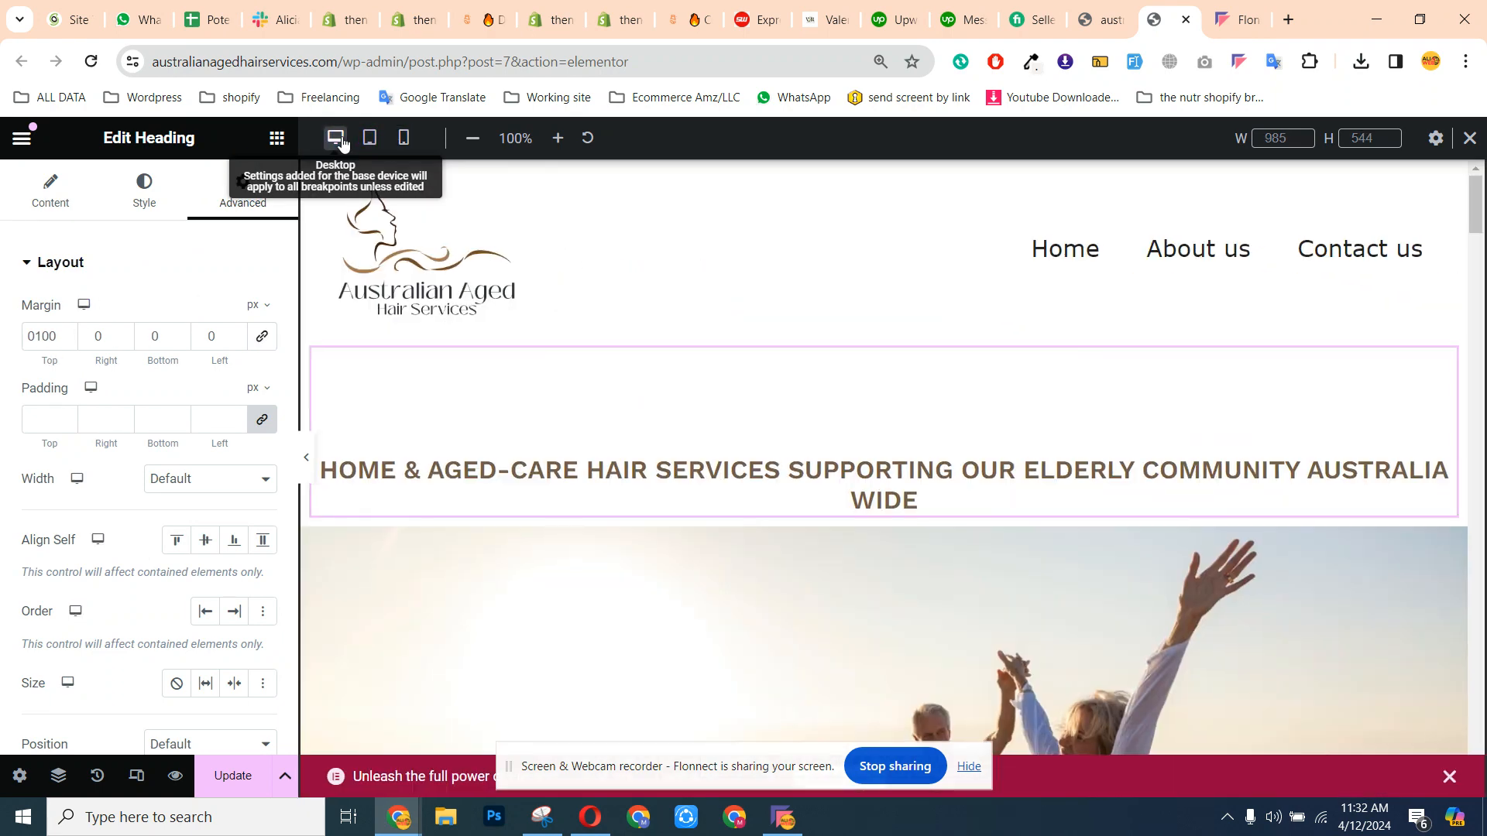
key("Down")
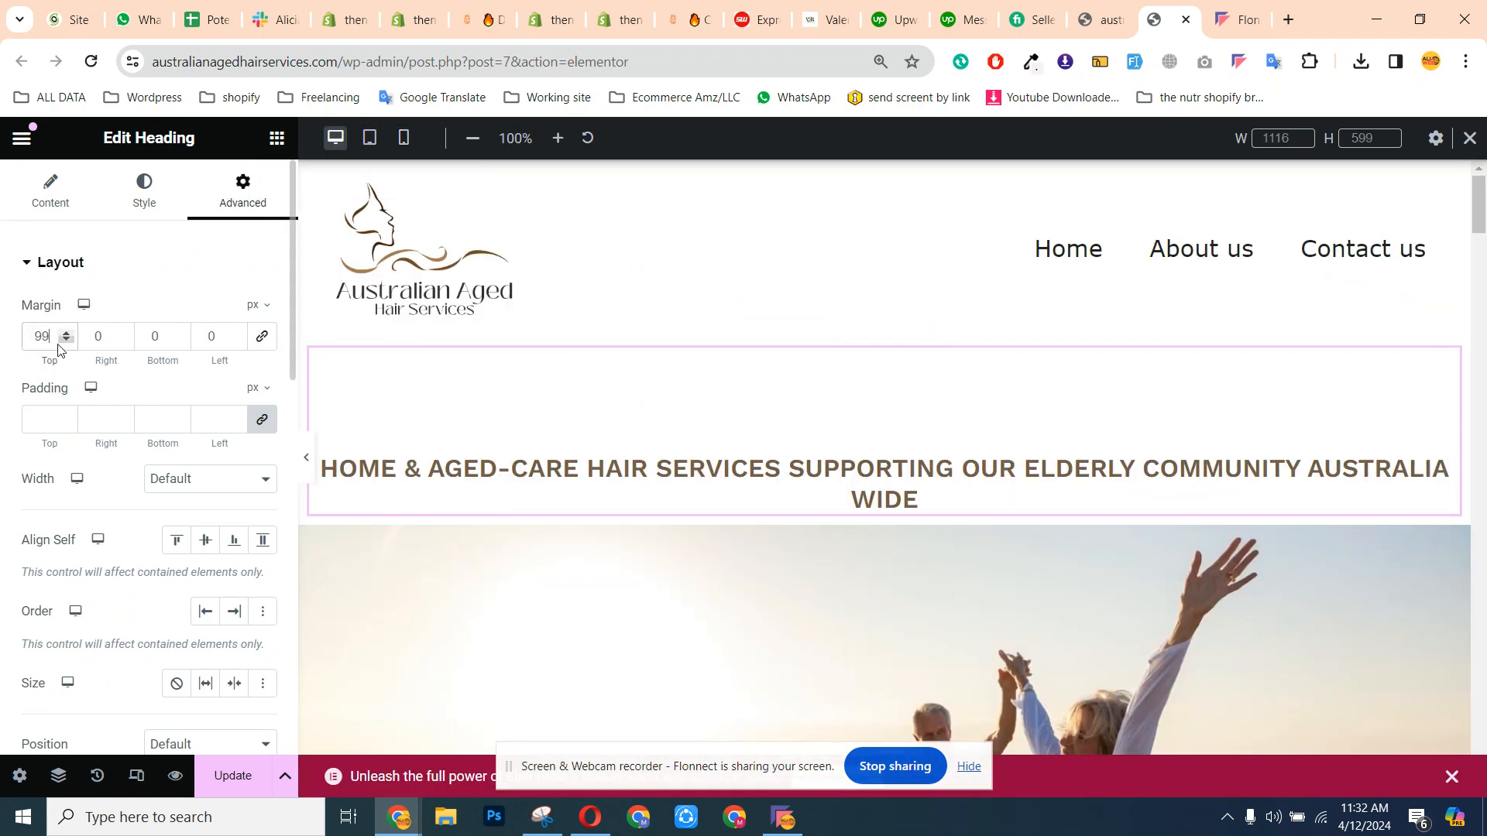
key("BackSpace")
key("BackSpace")
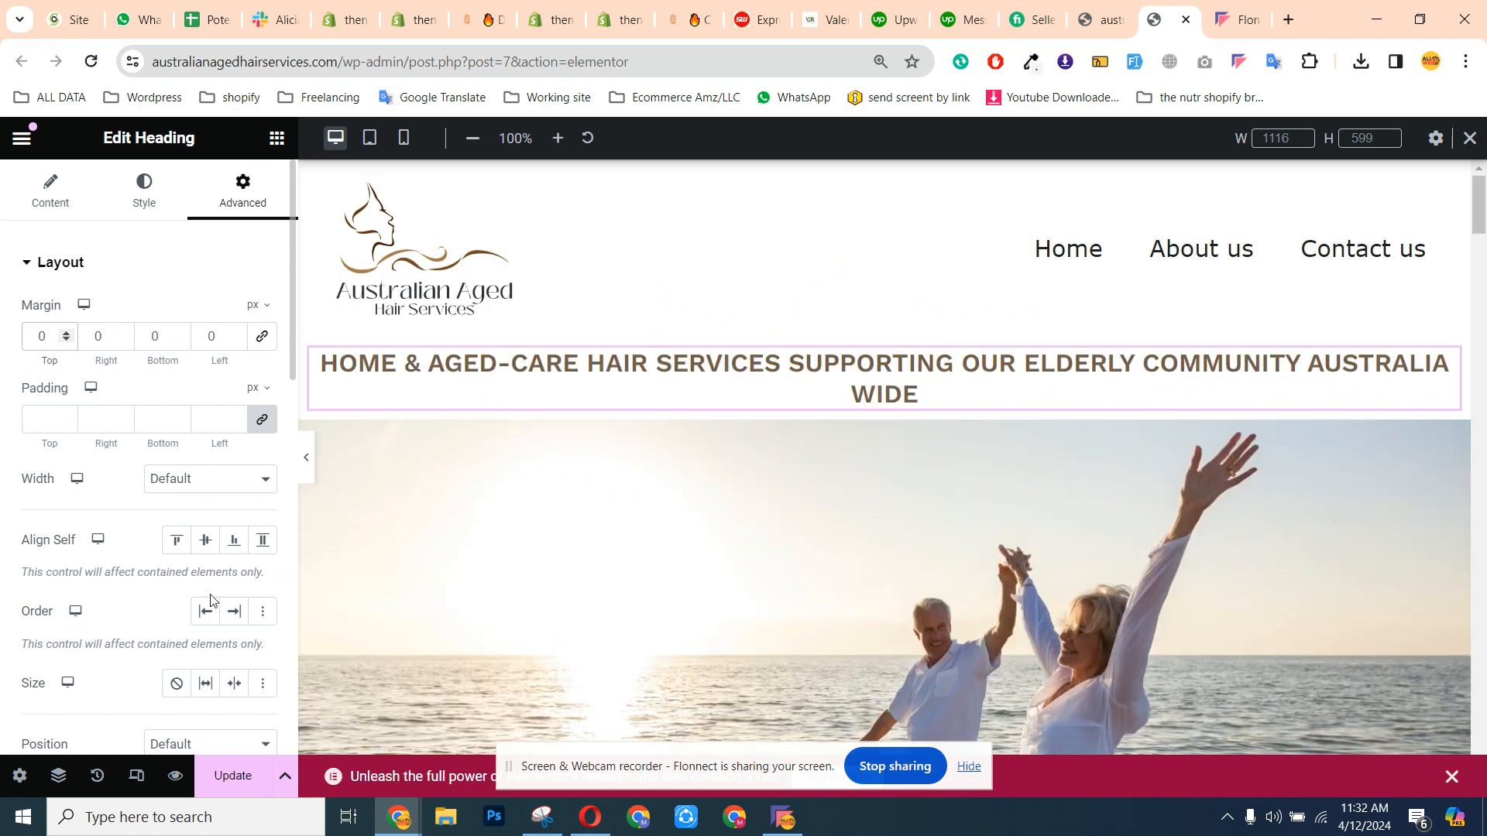